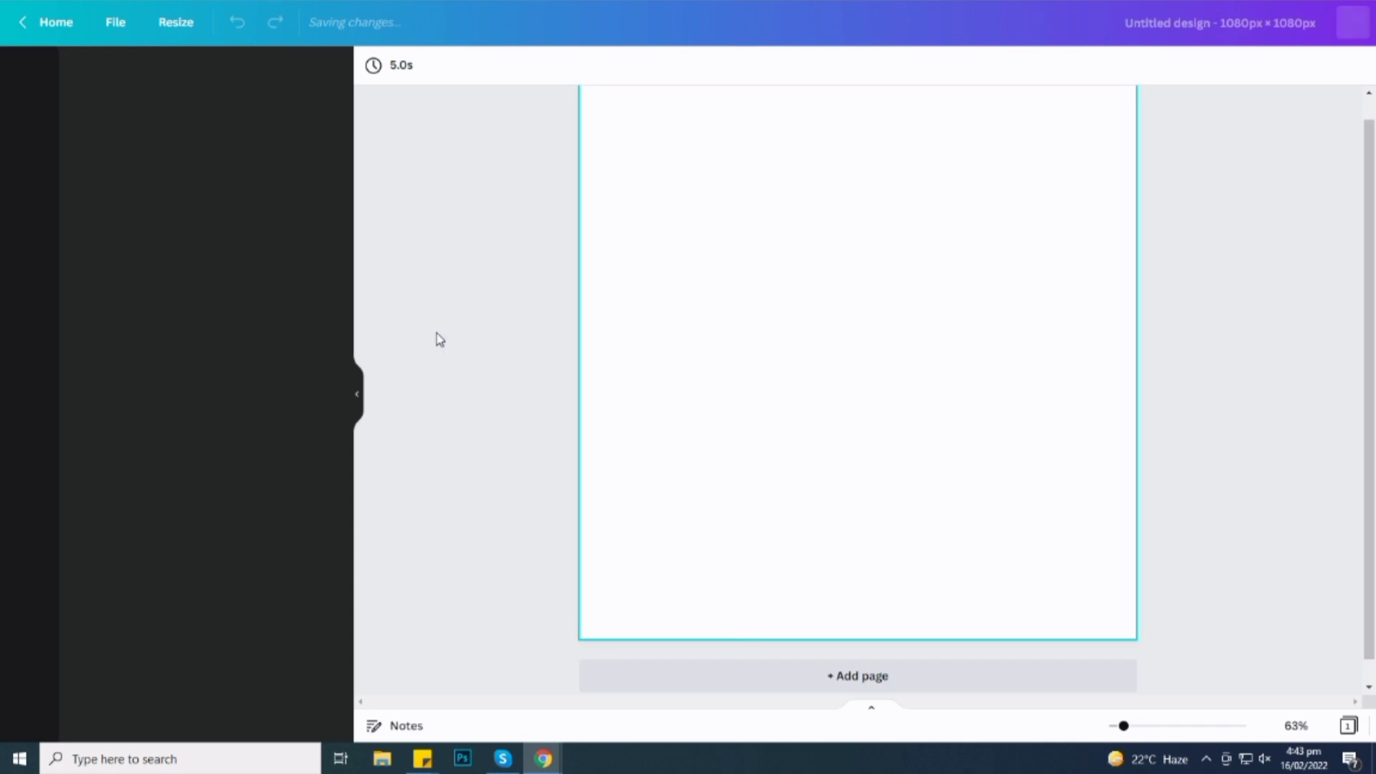
- Add a heading to the blank page and change its text to "Dance"
{"action": "left_click", "coordinate": [354, 394]}
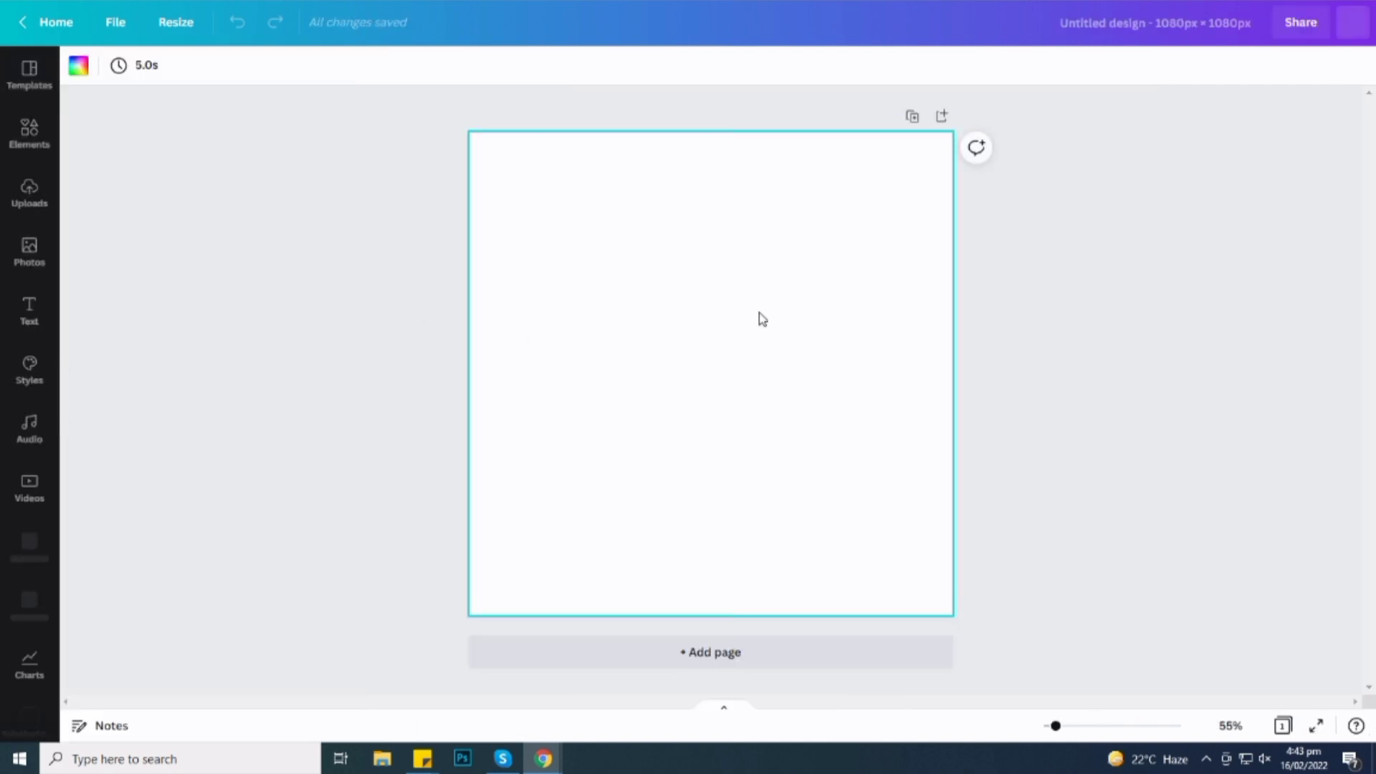
{"action": "left_click", "coordinate": [29, 314]}
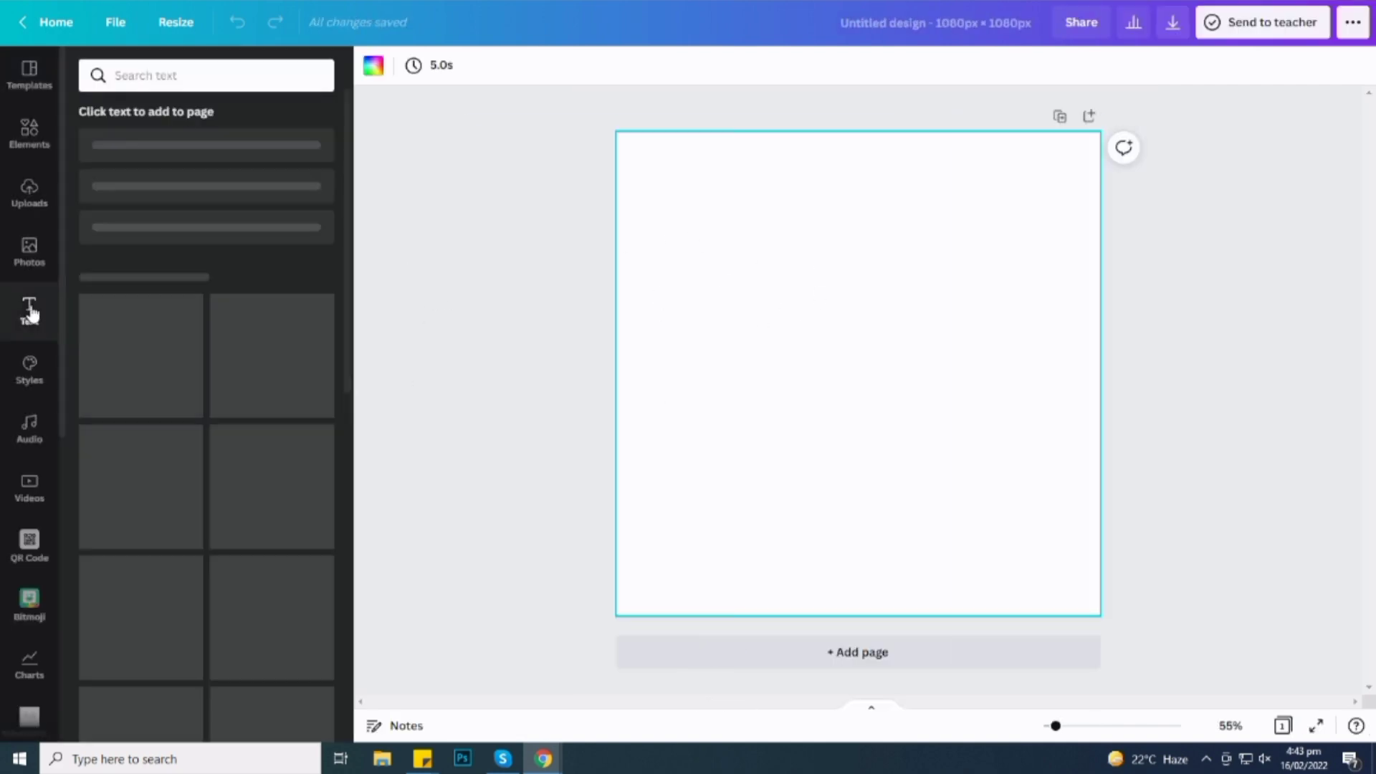
{"action": "left_click", "coordinate": [222, 160]}
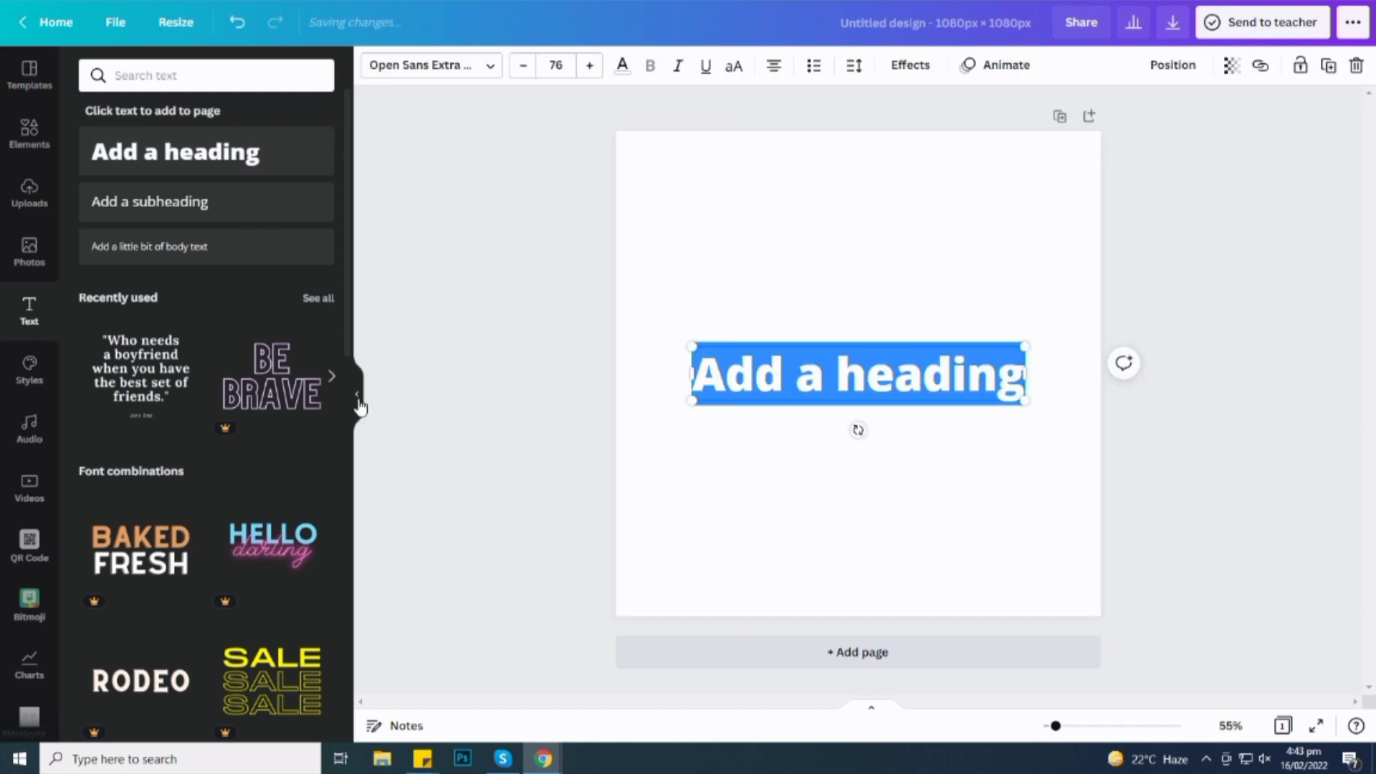
{"action": "left_click", "coordinate": [356, 394]}
{"action": "double_click", "coordinate": [782, 373]}
{"action": "double_click", "coordinate": [656, 369]}
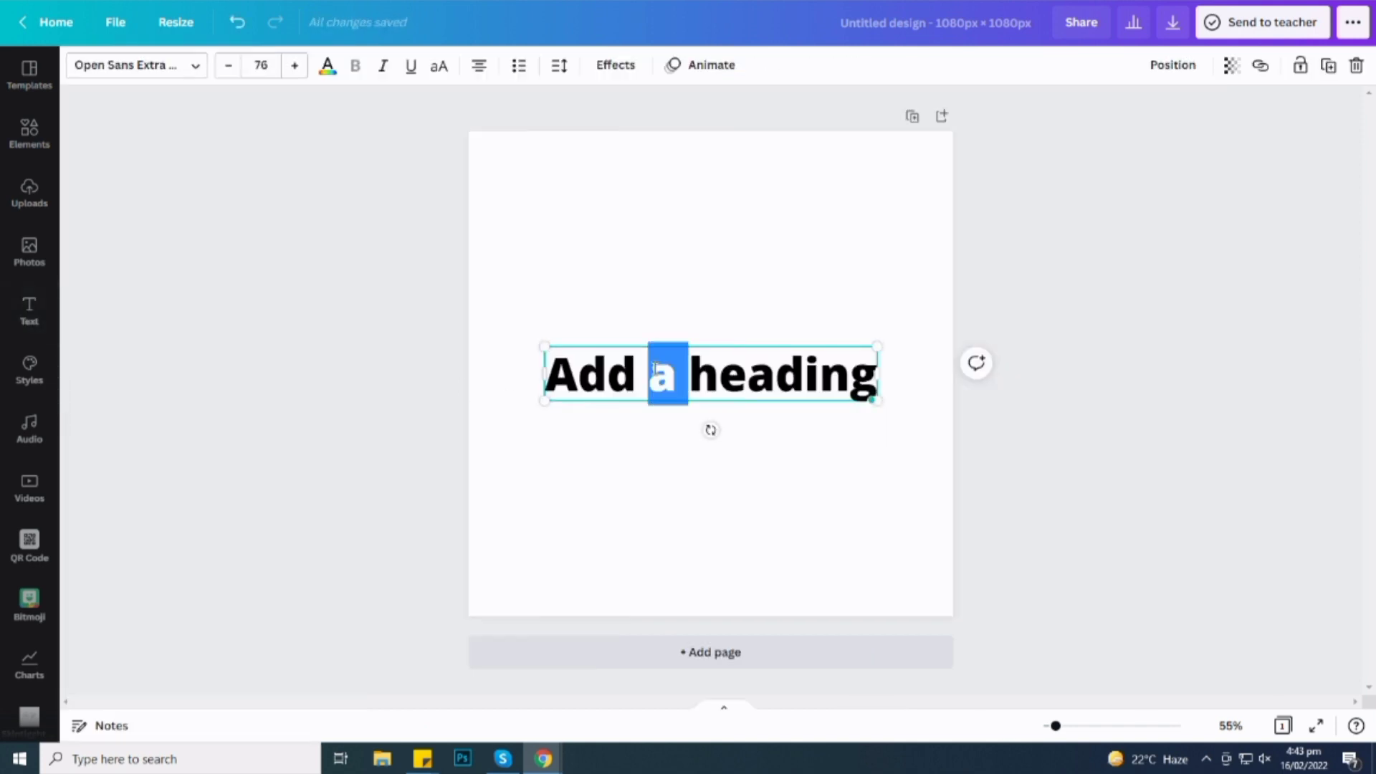
{"action": "triple_click", "coordinate": [655, 360]}
{"action": "type", "text": "Dance"}
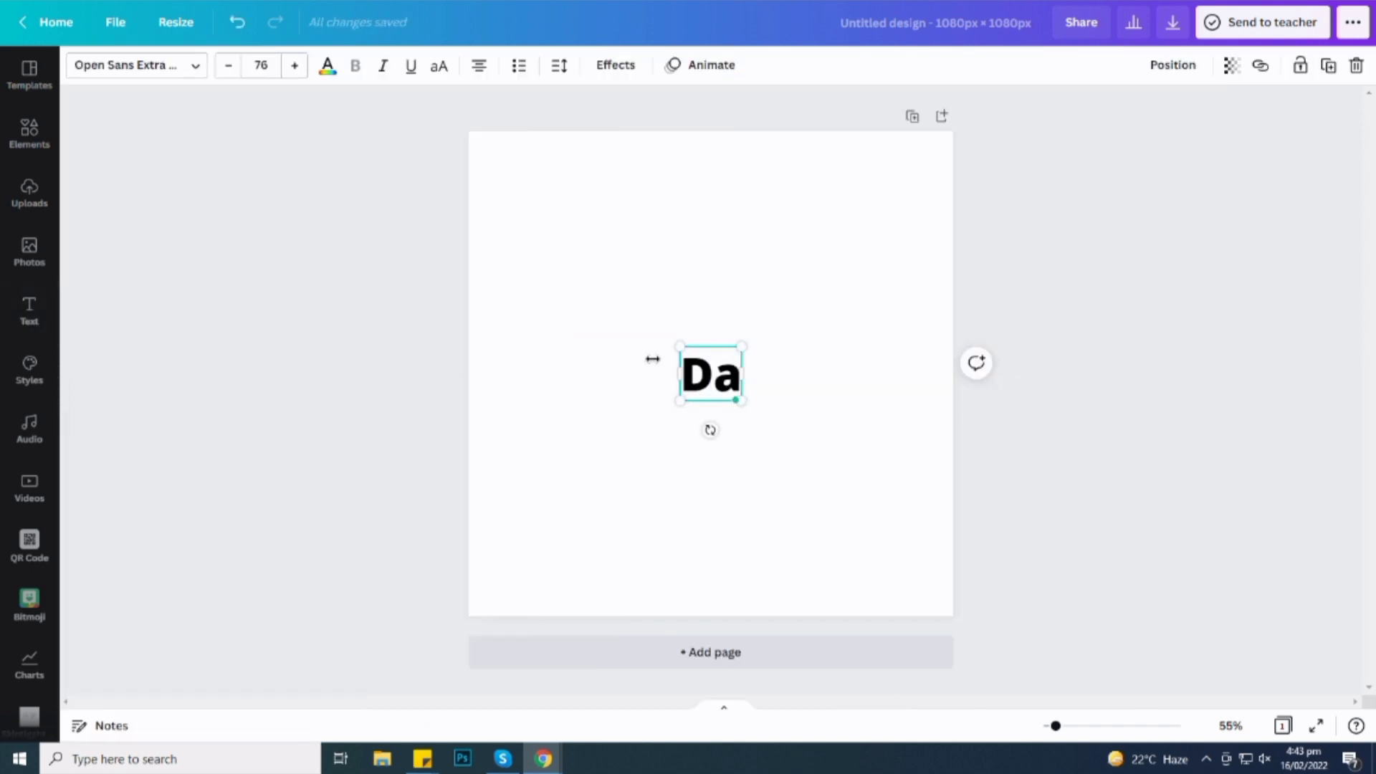
{"action": "left_click", "coordinate": [811, 326]}
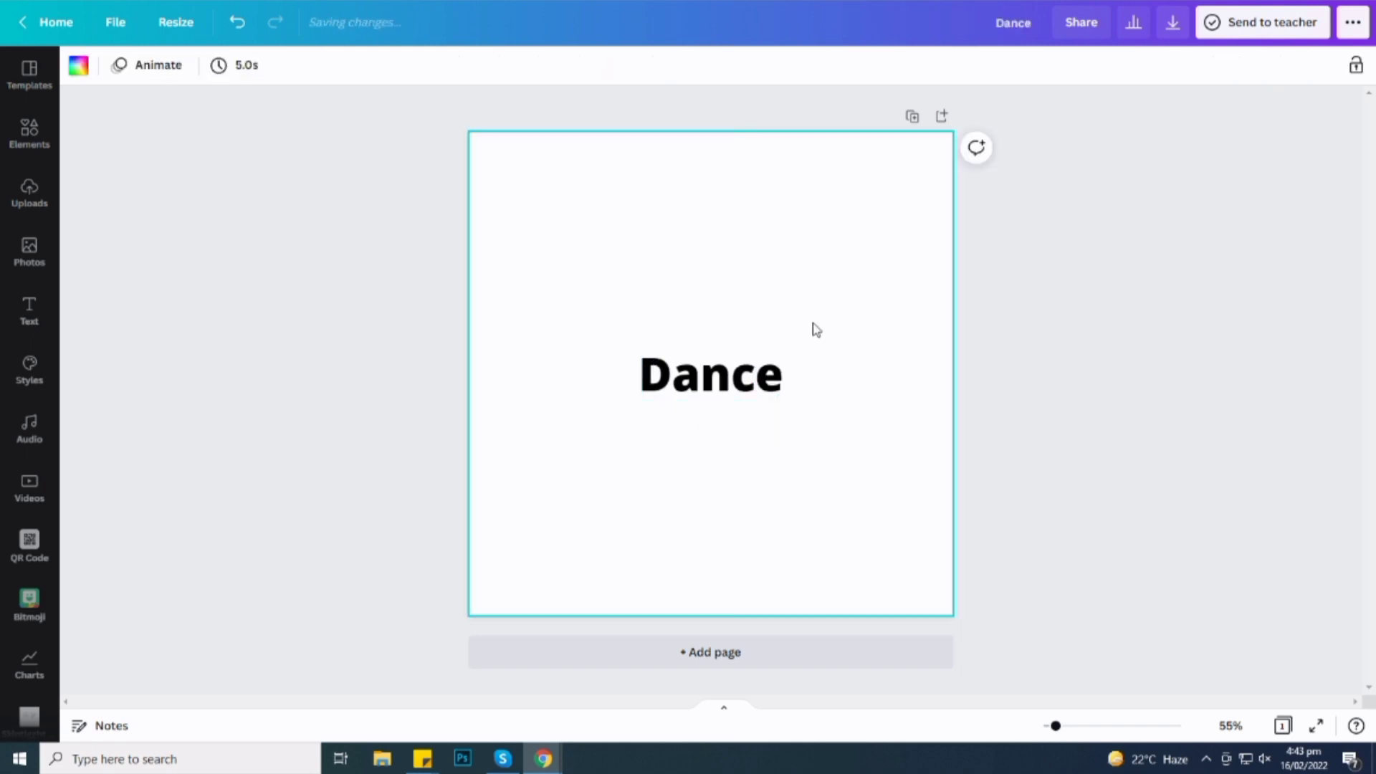
- Set the heading's font to Cubao and enlarge it to size 217 so it spans the middle of the page
{"action": "left_click", "coordinate": [770, 361]}
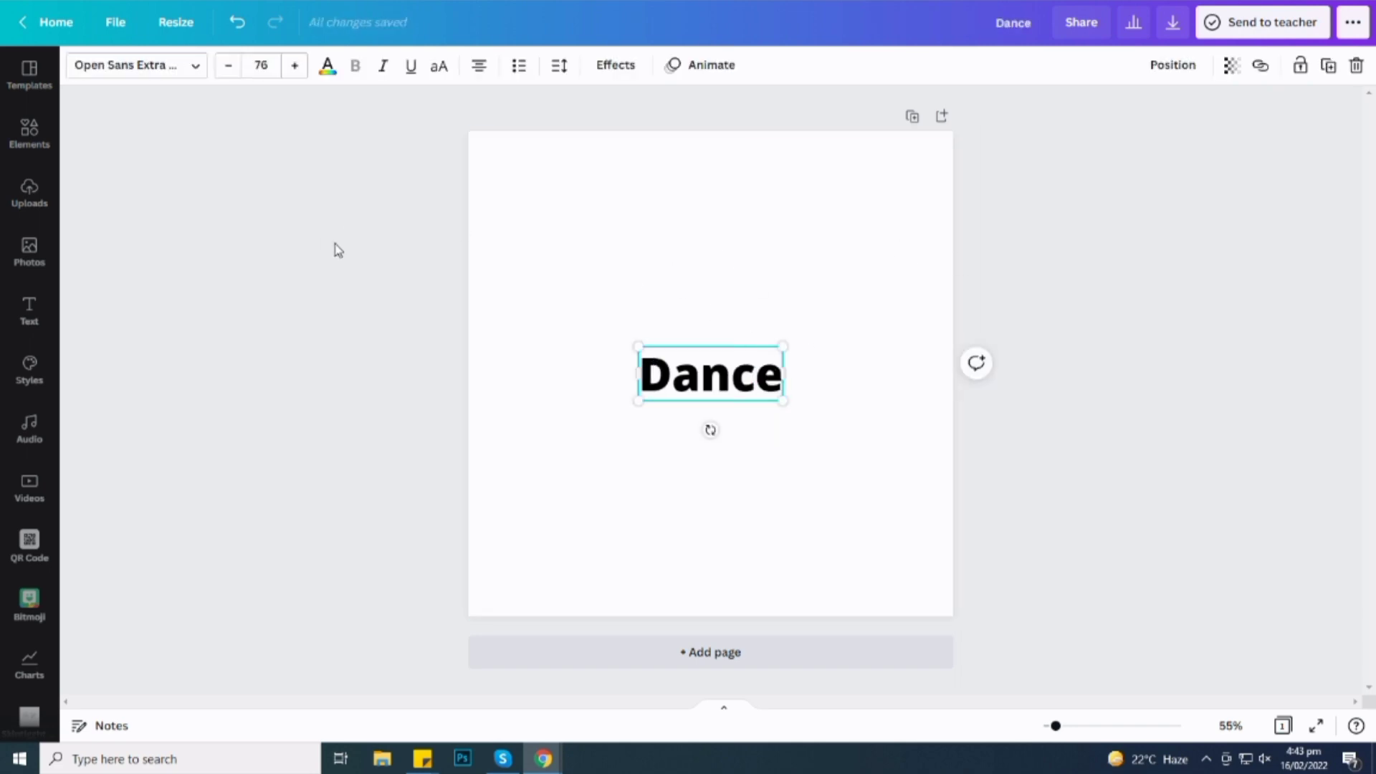
{"action": "left_click", "coordinate": [197, 67]}
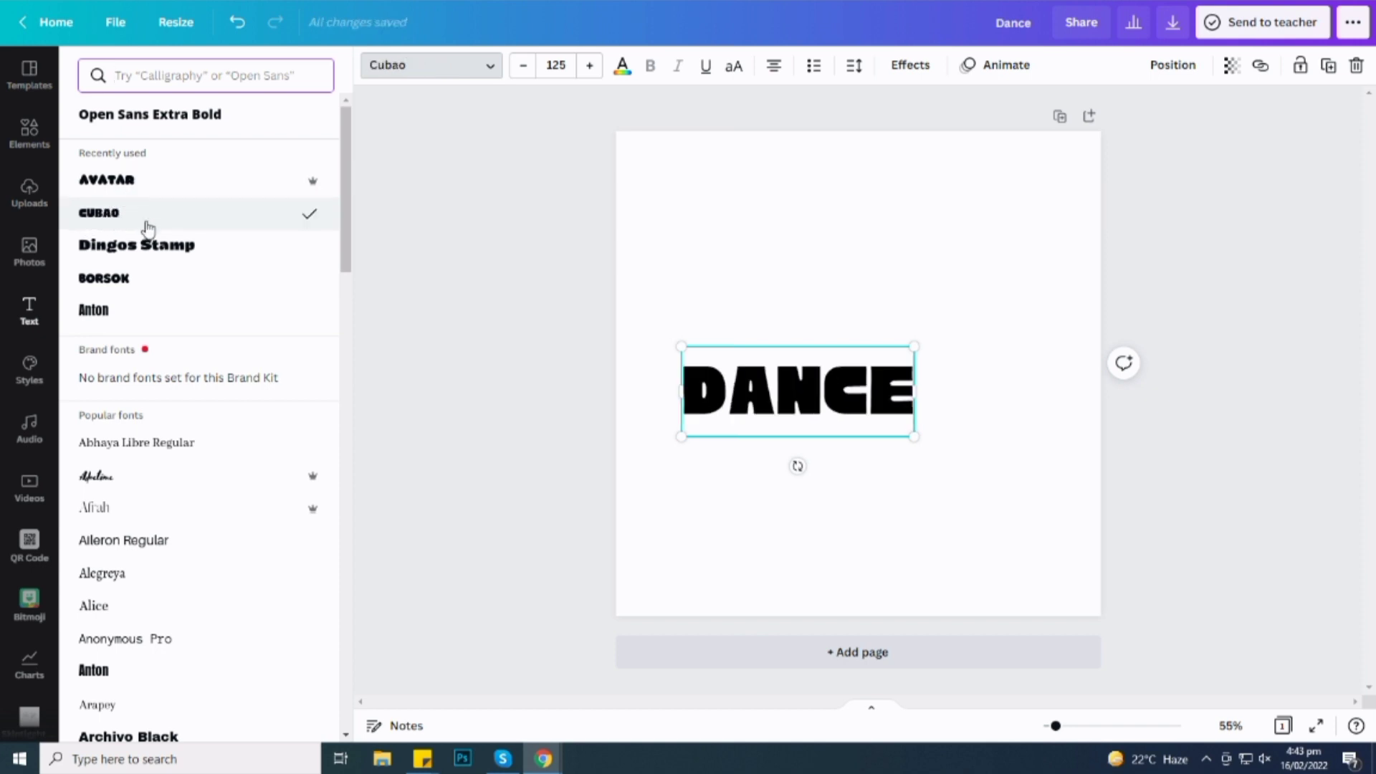
{"action": "left_click_drag", "start_coordinate": [948, 313], "coordinate": [1032, 272]}
{"action": "left_click_drag", "start_coordinate": [663, 452], "coordinate": [480, 433]}
{"action": "left_click", "coordinate": [480, 433]}
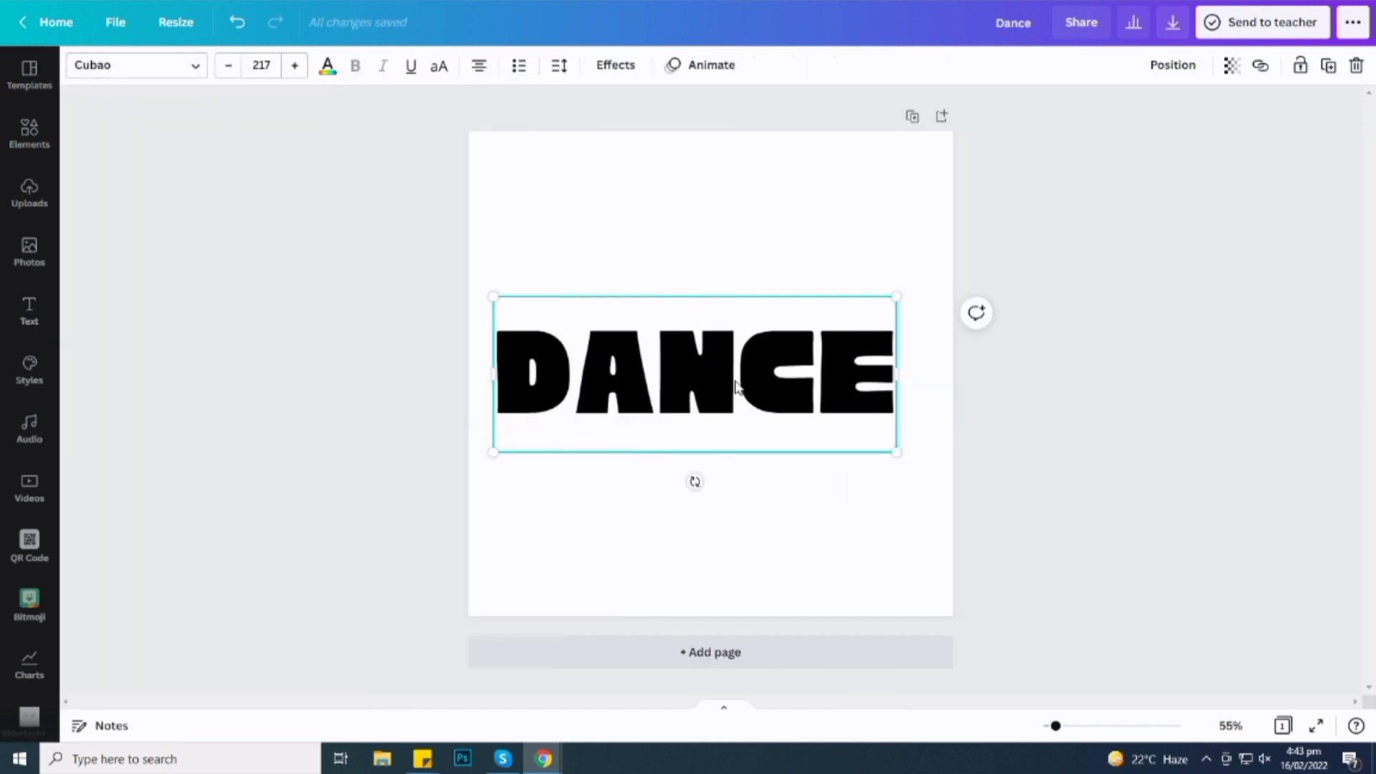
{"action": "left_click_drag", "start_coordinate": [735, 384], "coordinate": [729, 381]}
{"action": "left_click", "coordinate": [1068, 370]}
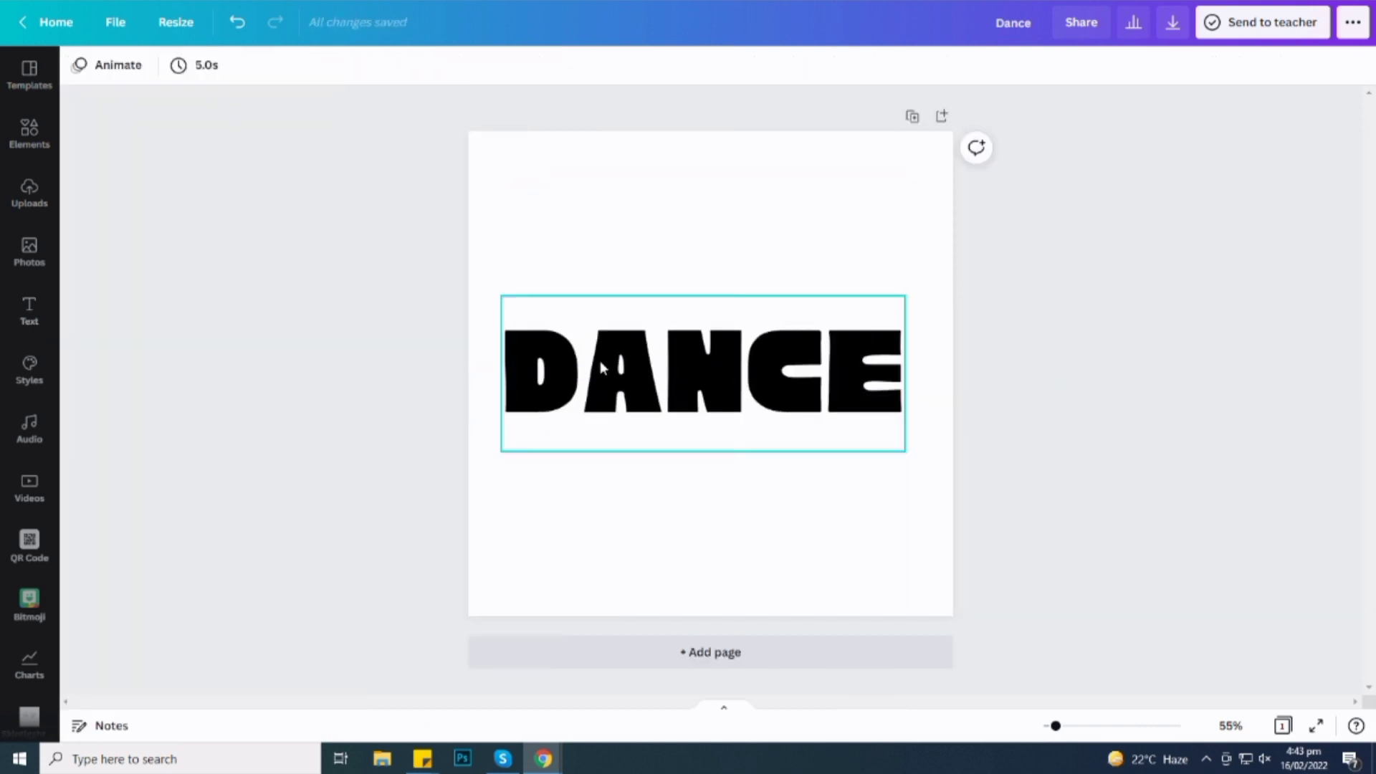
{"action": "left_click", "coordinate": [681, 347]}
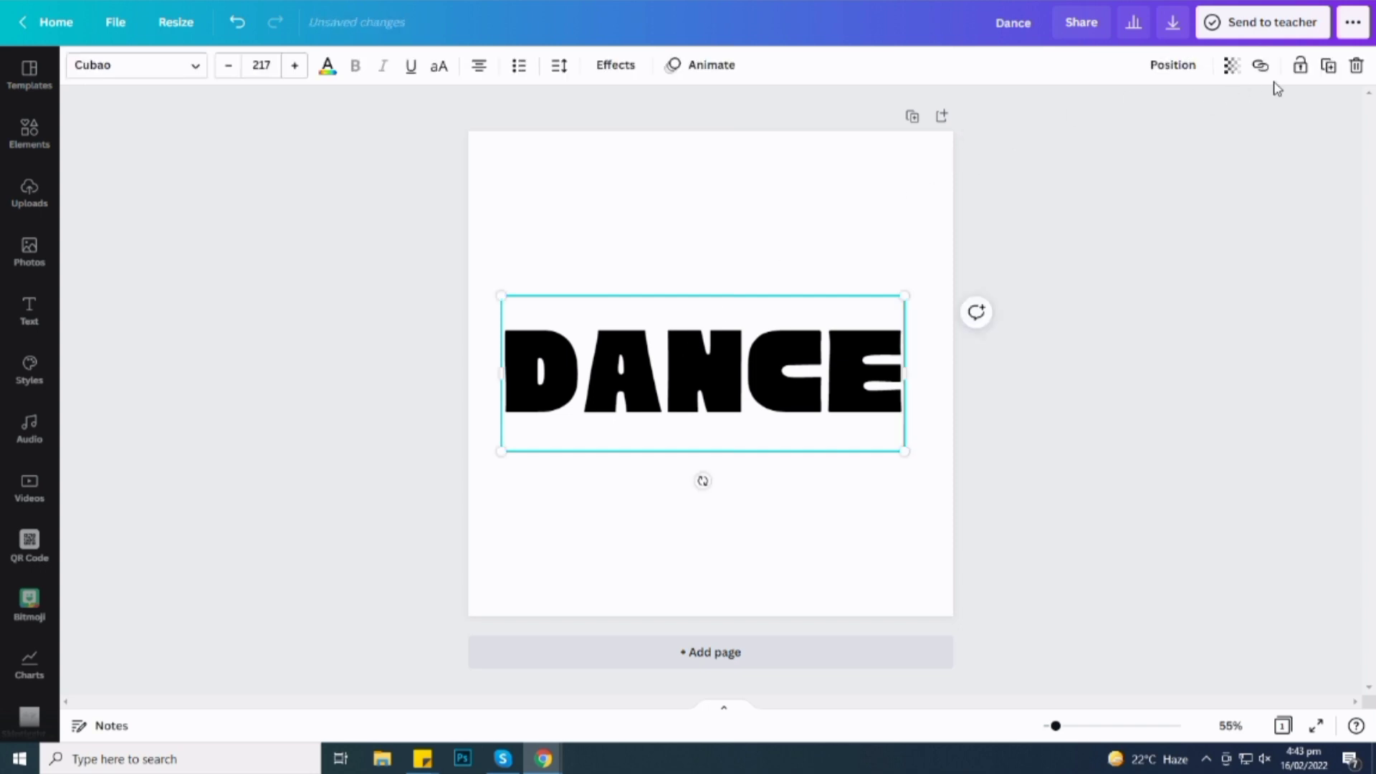
{"action": "left_click", "coordinate": [781, 221]}
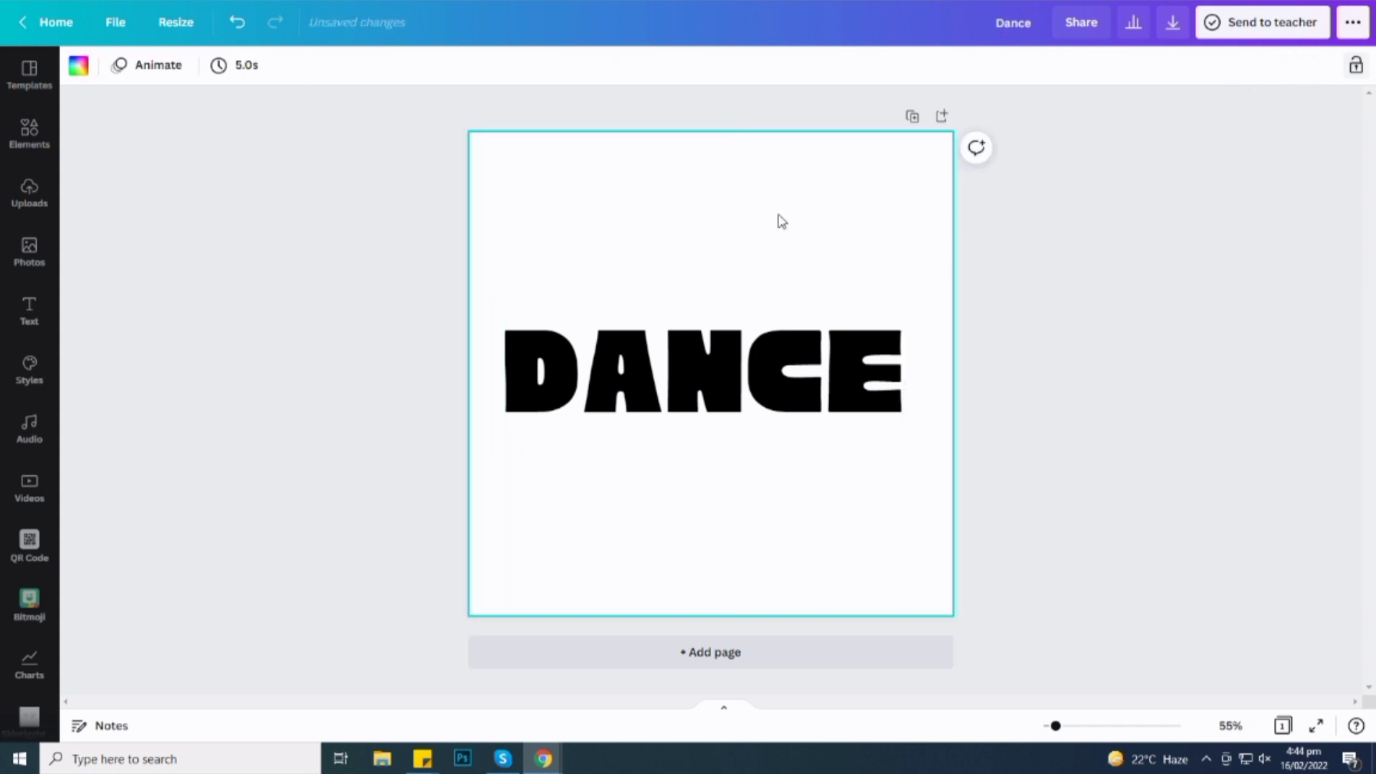
- Search the elements library for "silhoute dance" and browse the results for dancer graphics
{"action": "left_click", "coordinate": [29, 132]}
{"action": "left_click", "coordinate": [214, 76]}
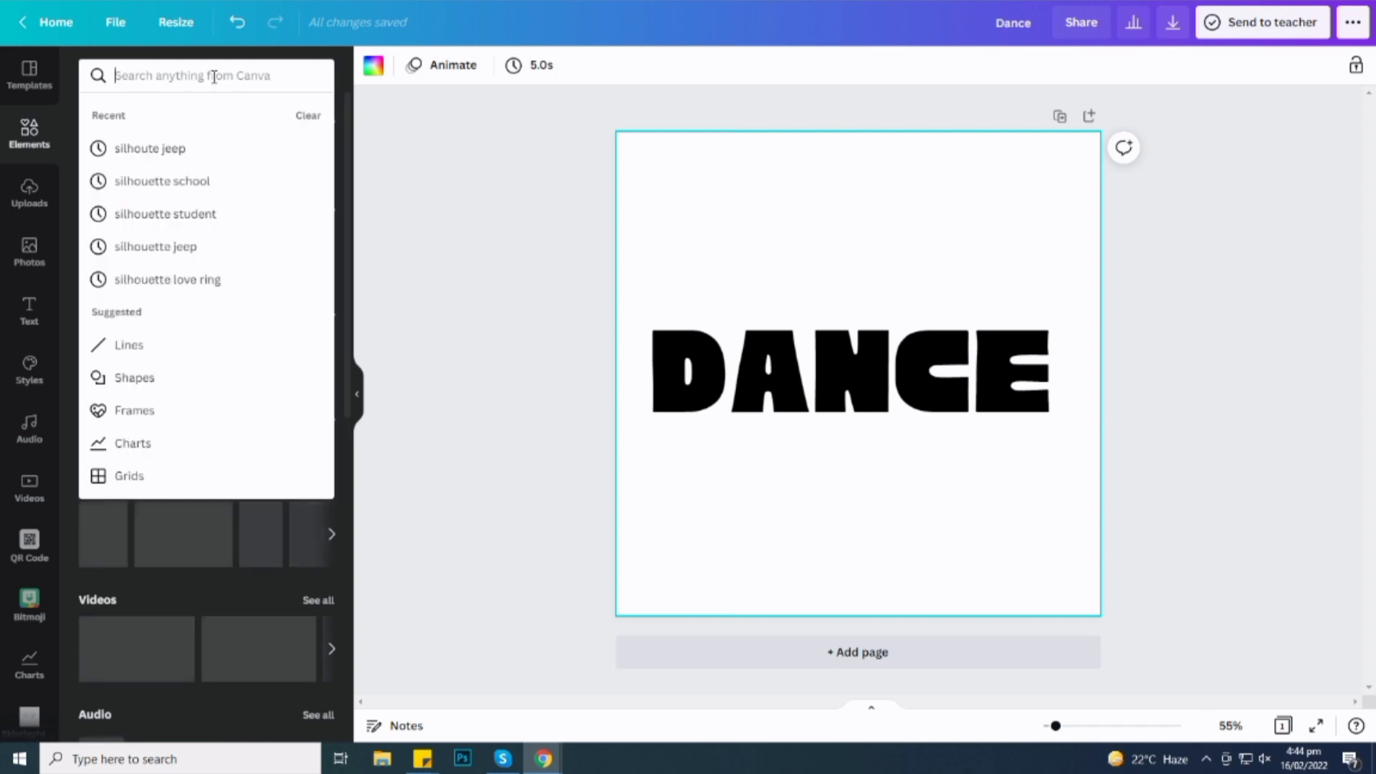
{"action": "type", "text": "sil"}
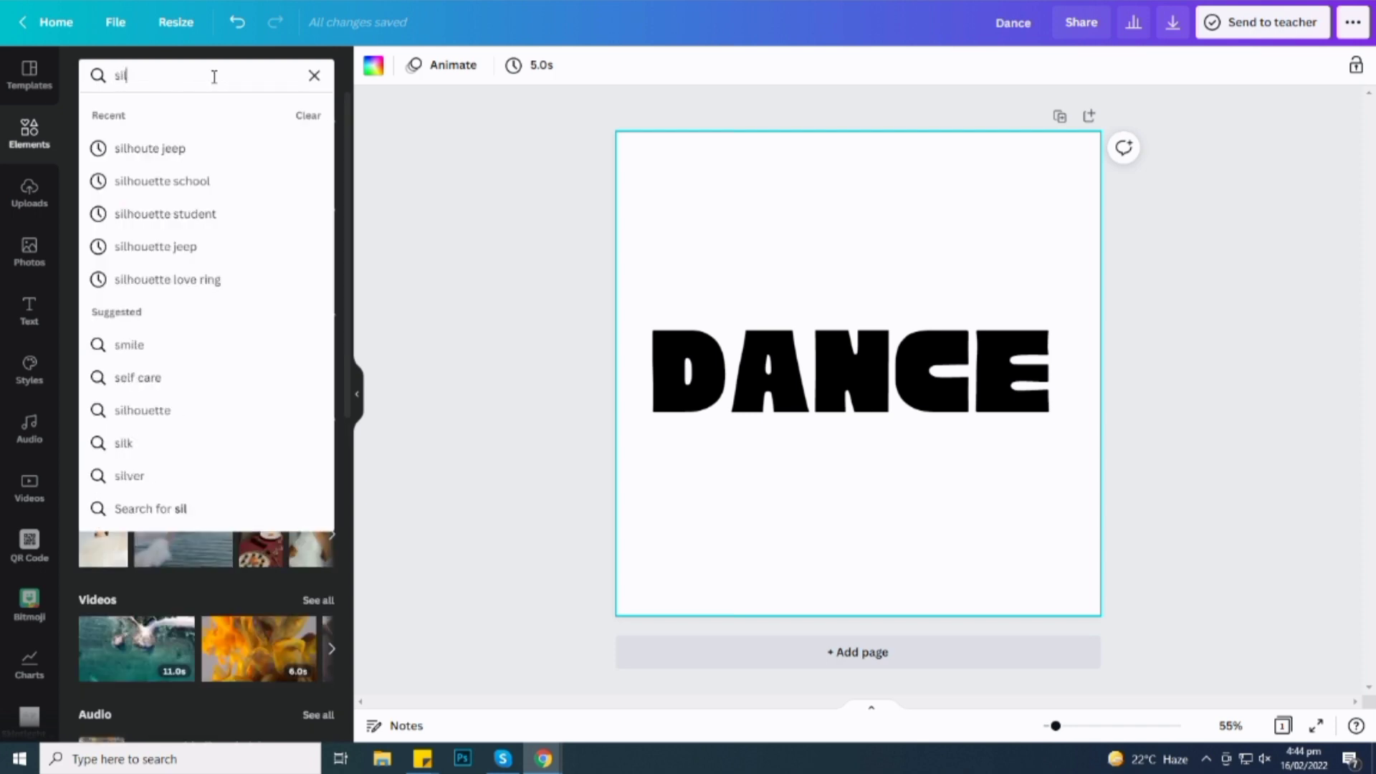
{"action": "type", "text": "houte danc"}
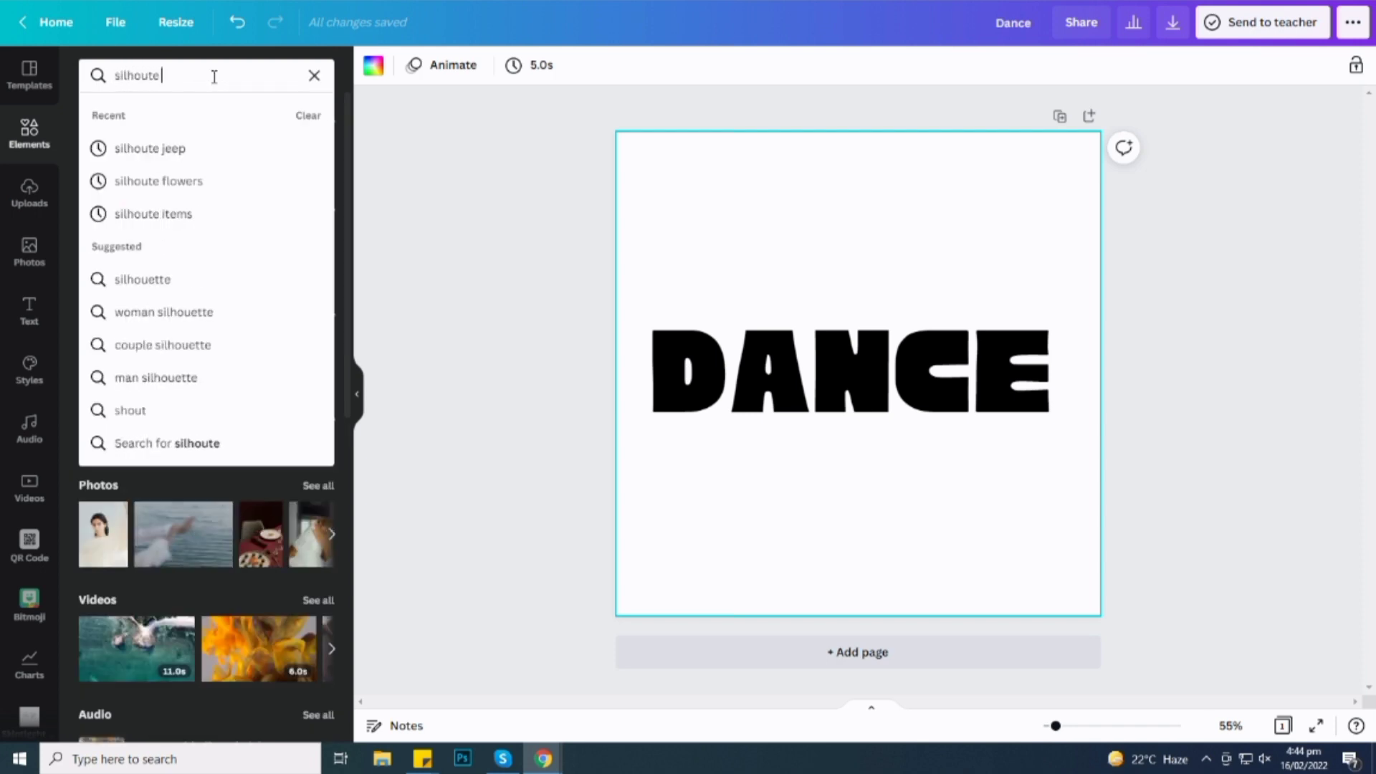
{"action": "type", "text": "e"}
{"action": "key", "text": "Return"}
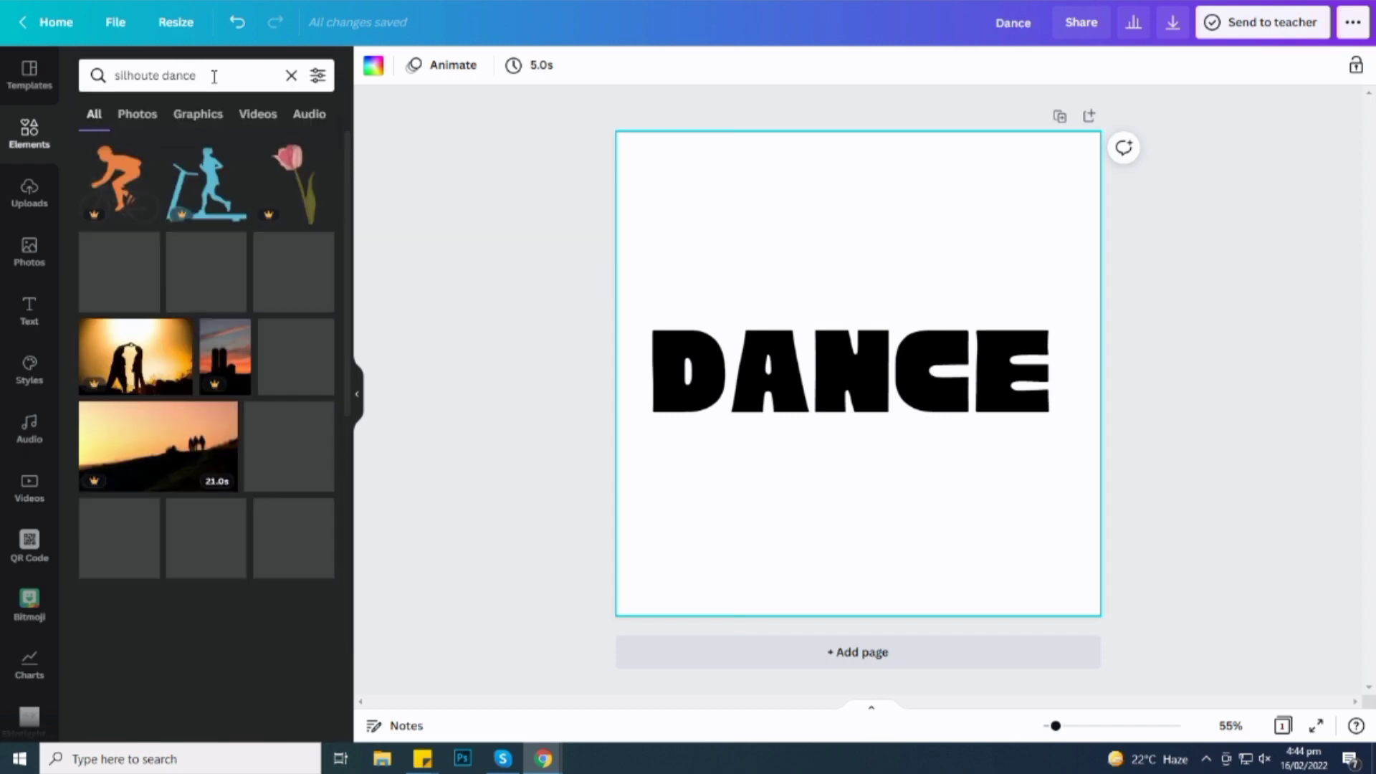
{"action": "scroll", "coordinate": [298, 344], "scroll_direction": "down", "scroll_amount": 3}
{"action": "scroll", "coordinate": [300, 355], "scroll_direction": "down", "scroll_amount": 10}
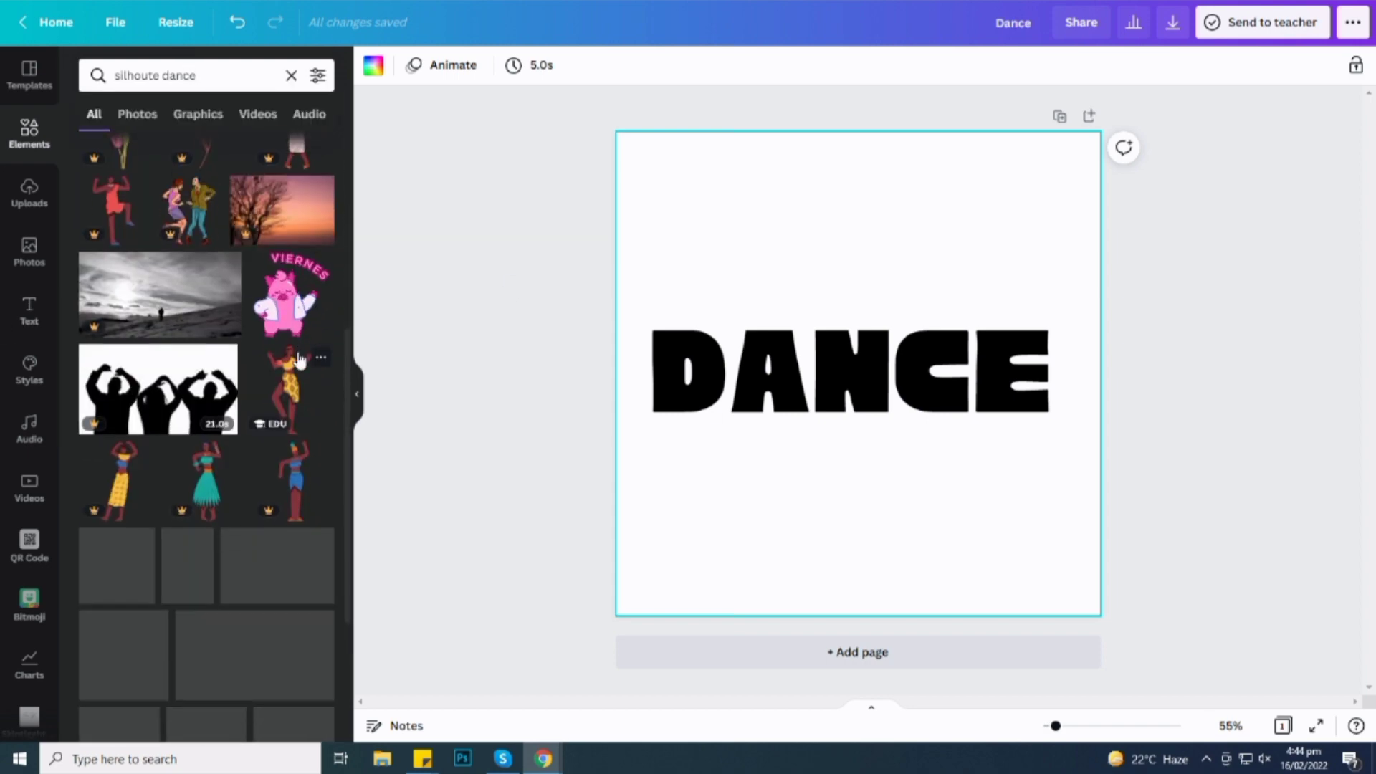
{"action": "scroll", "coordinate": [301, 444], "scroll_direction": "down", "scroll_amount": 10}
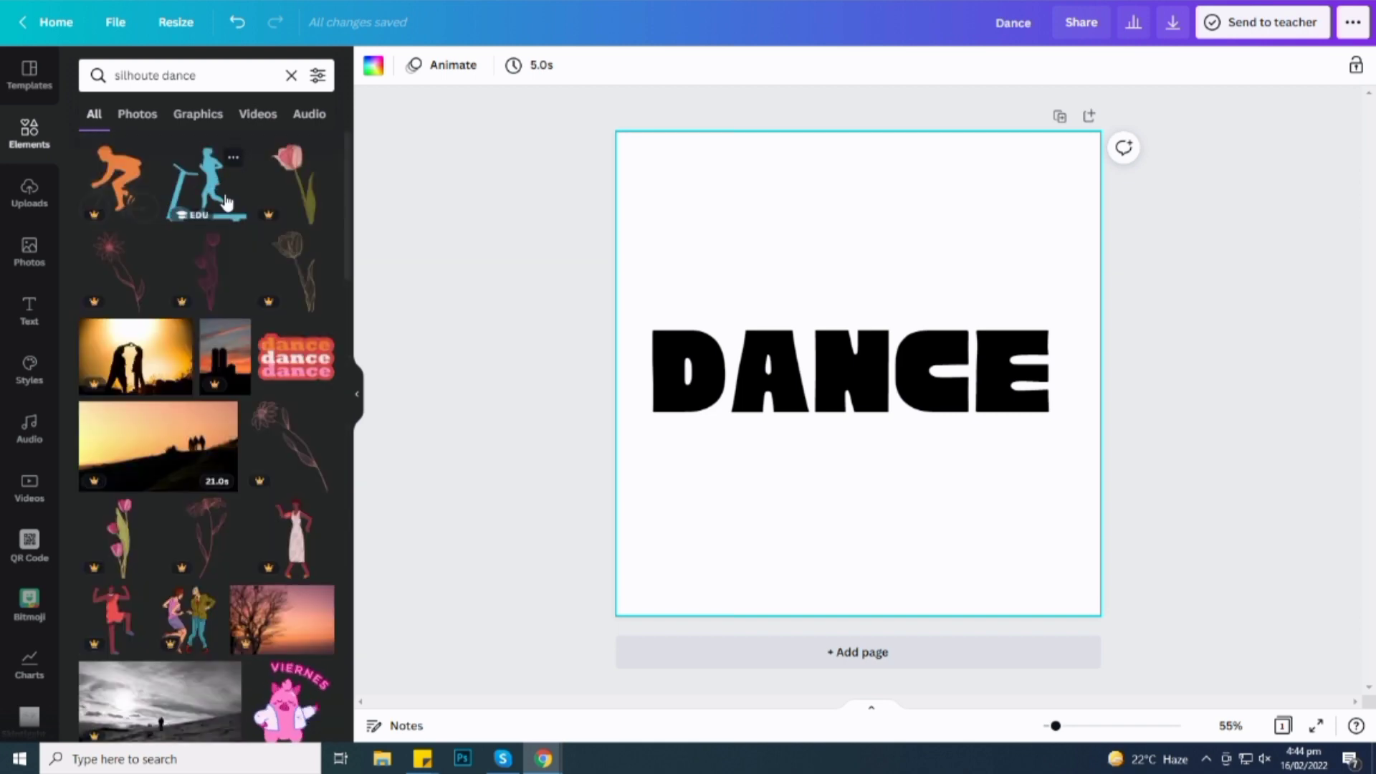
{"action": "scroll", "coordinate": [208, 192], "scroll_direction": "down", "scroll_amount": 10}
- Add the outlined dancer graphic with music notes and move it above the heading
{"action": "left_click", "coordinate": [283, 187]}
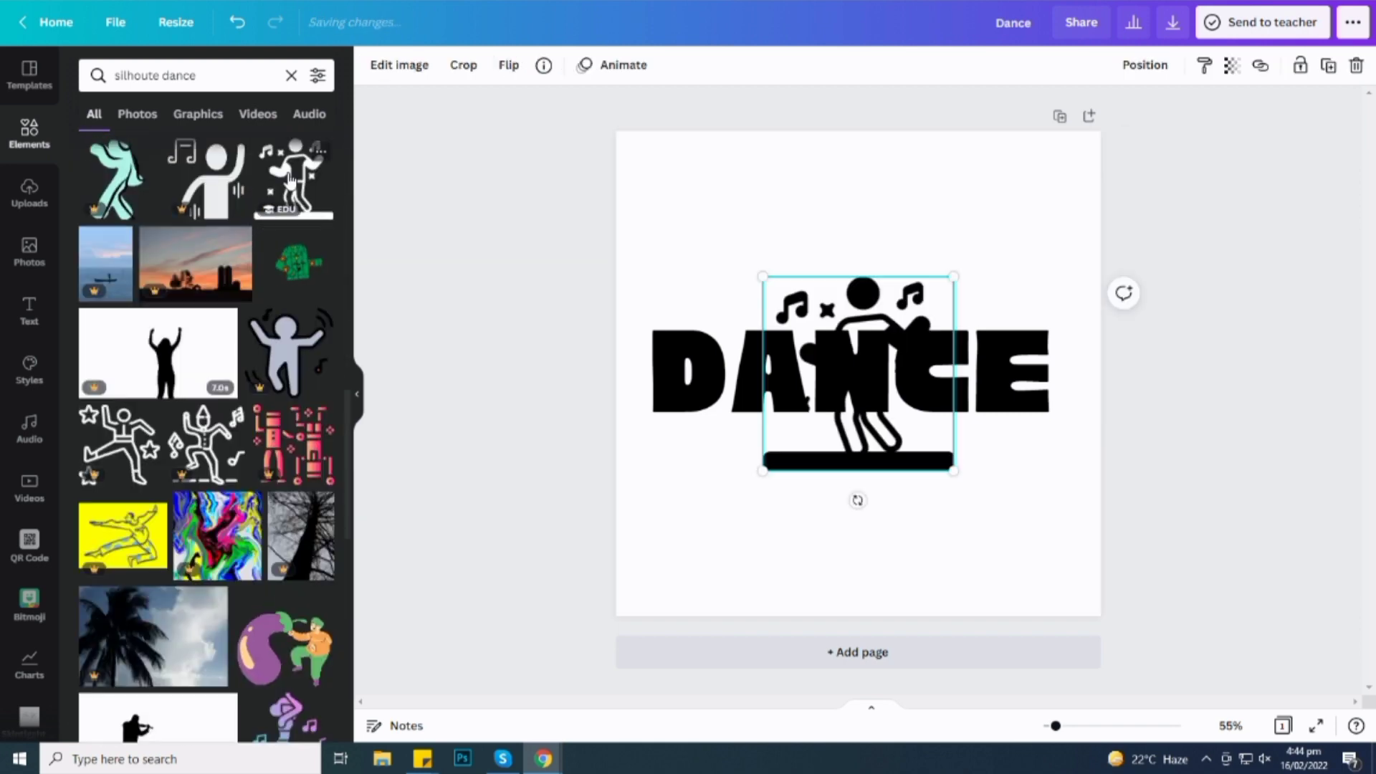
{"action": "scroll", "coordinate": [272, 500], "scroll_direction": "down", "scroll_amount": 5}
{"action": "scroll", "coordinate": [273, 500], "scroll_direction": "down", "scroll_amount": 8}
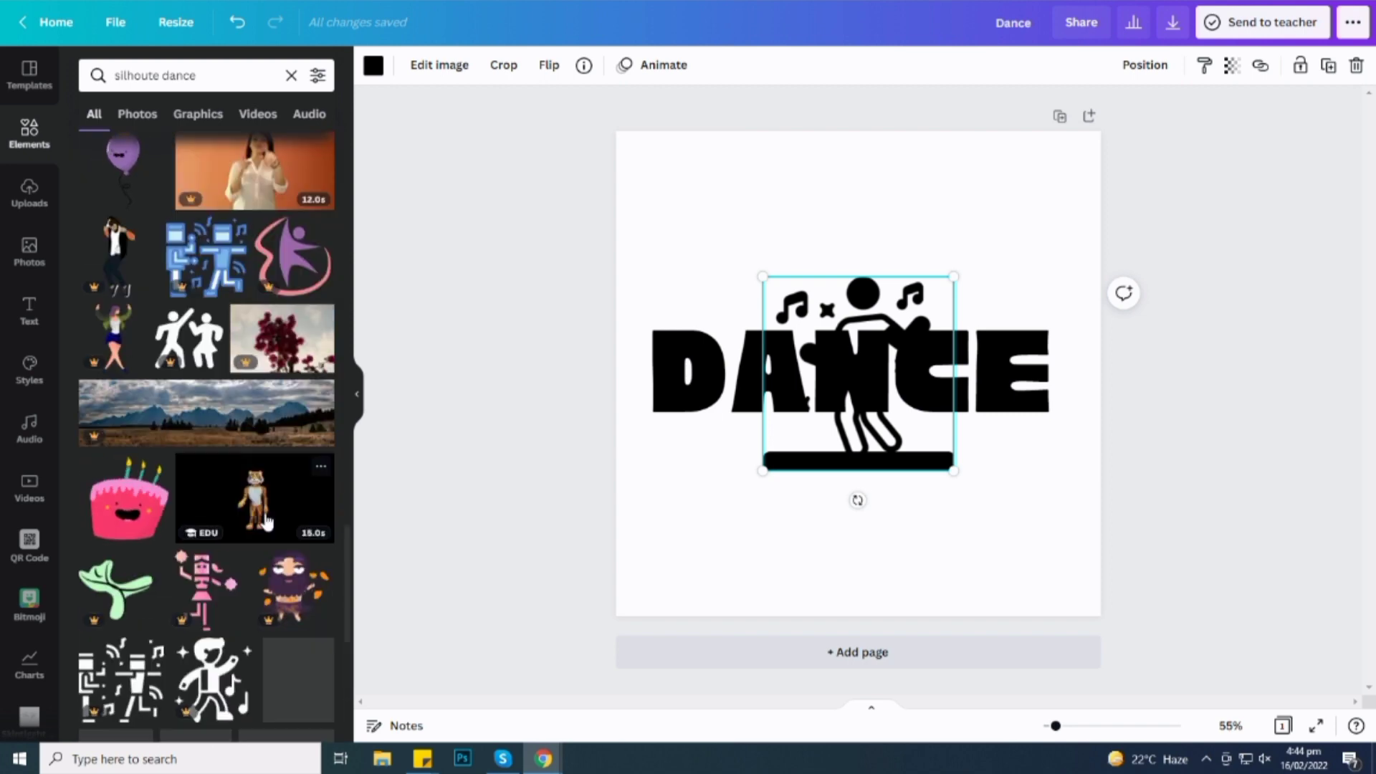
{"action": "left_click_drag", "start_coordinate": [855, 441], "coordinate": [741, 259]}
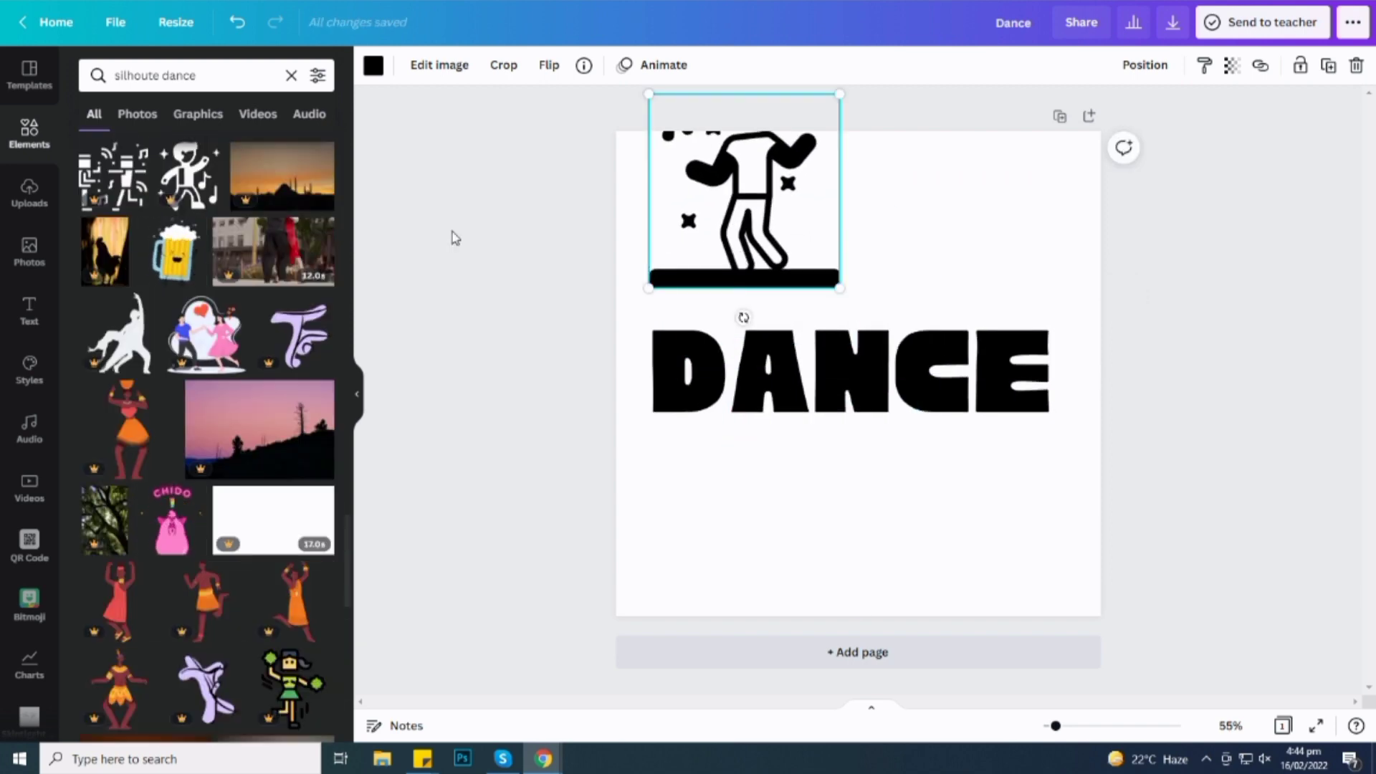
- Replace the outlined dancer with the dipping couple silhouette, placed above the letters D and A
{"action": "left_click", "coordinate": [119, 333]}
{"action": "left_click", "coordinate": [741, 272]}
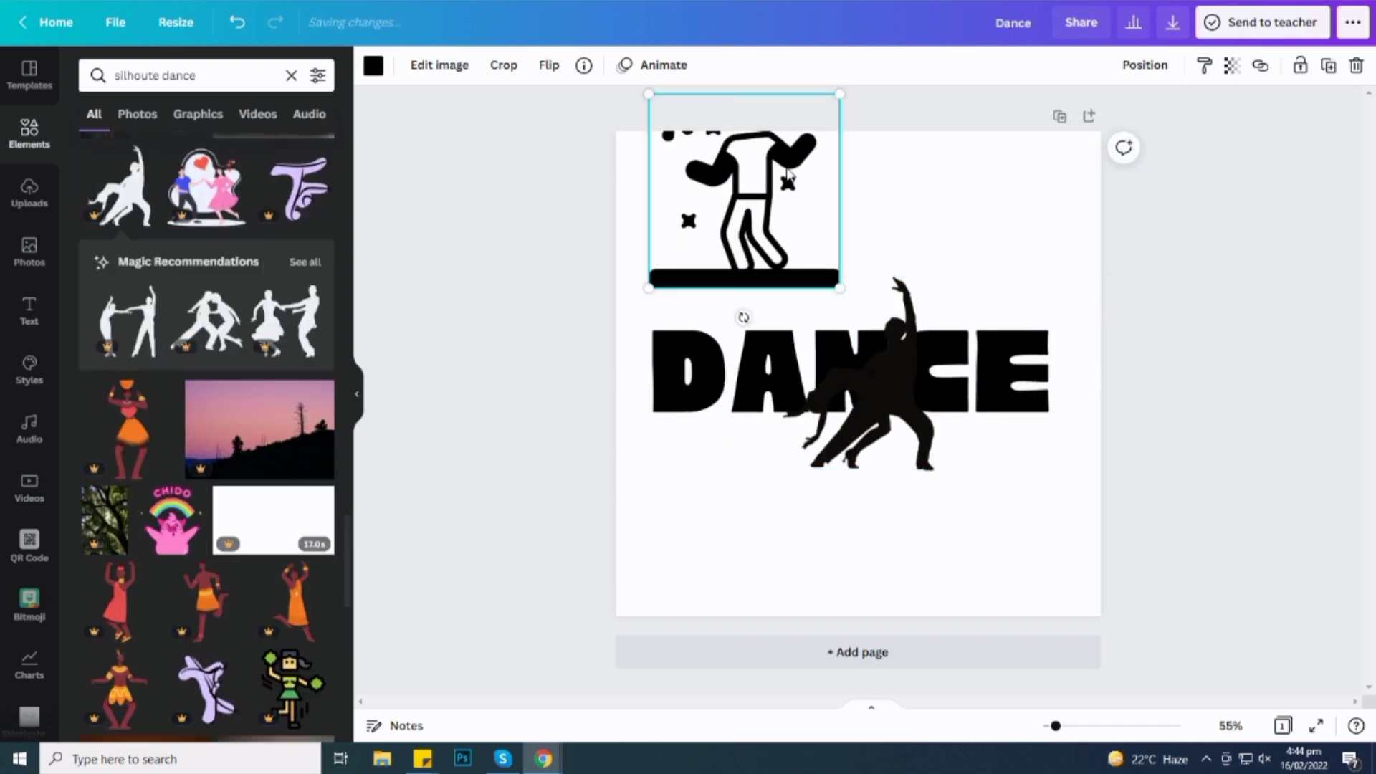
{"action": "key", "text": "Delete"}
{"action": "left_click_drag", "start_coordinate": [875, 362], "coordinate": [741, 230]}
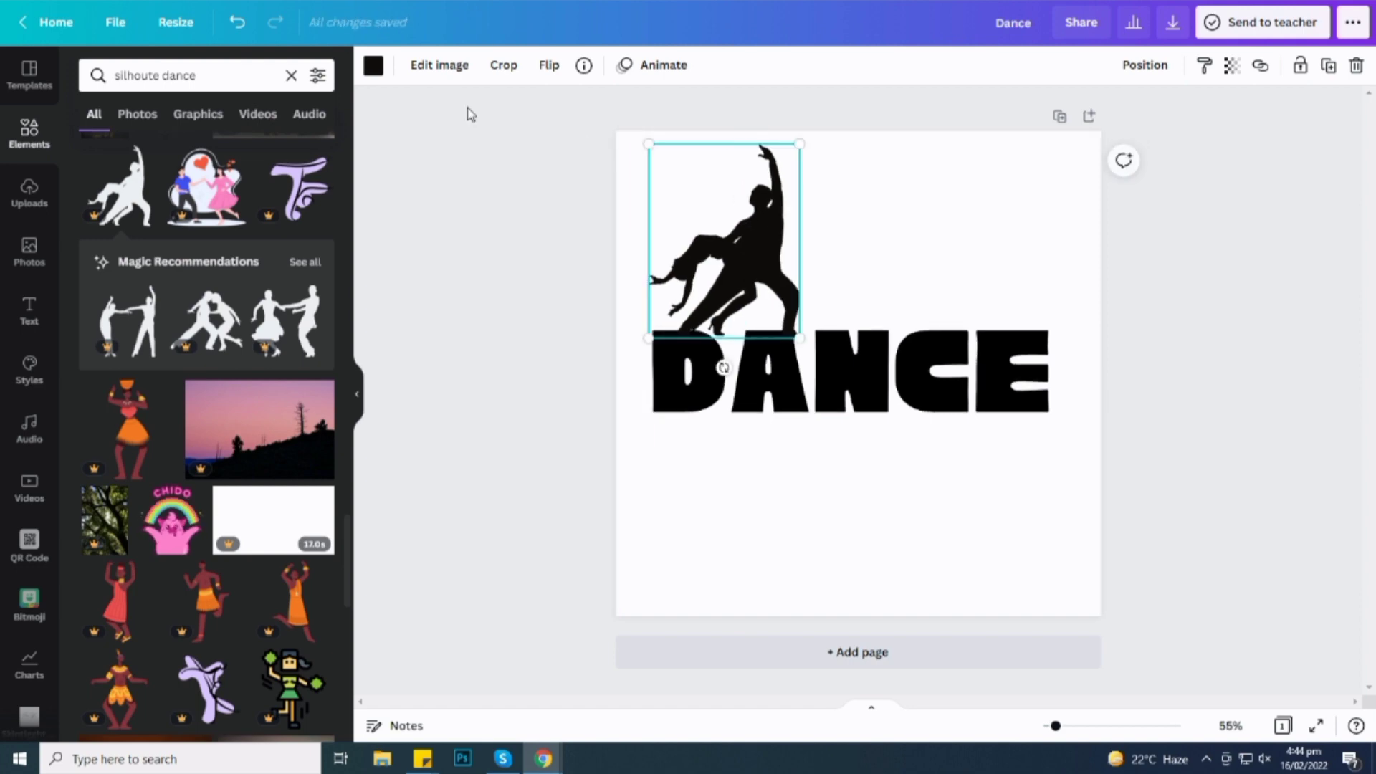
- Recolour the dipping couple white and shrink it to fit over the lower part of the letter D
{"action": "left_click", "coordinate": [373, 66]}
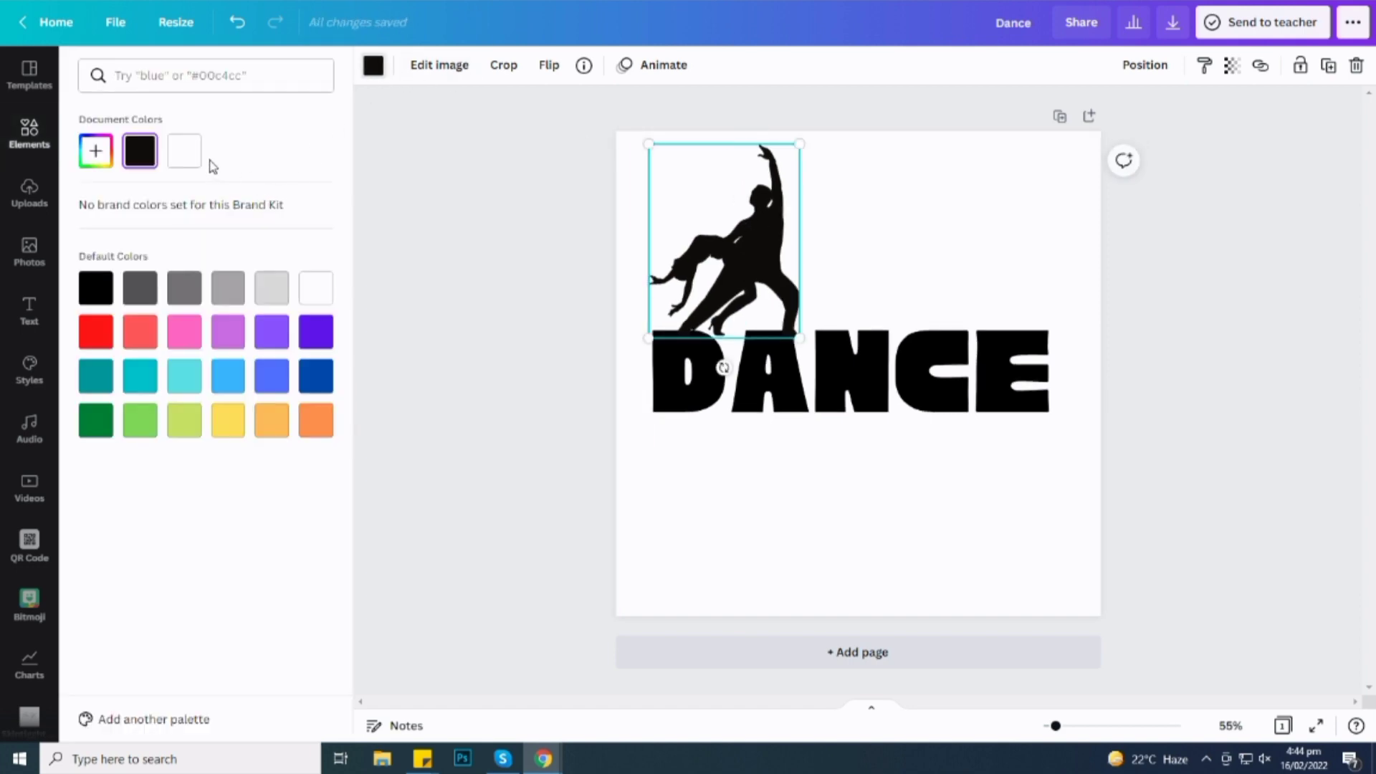
{"action": "left_click", "coordinate": [184, 151]}
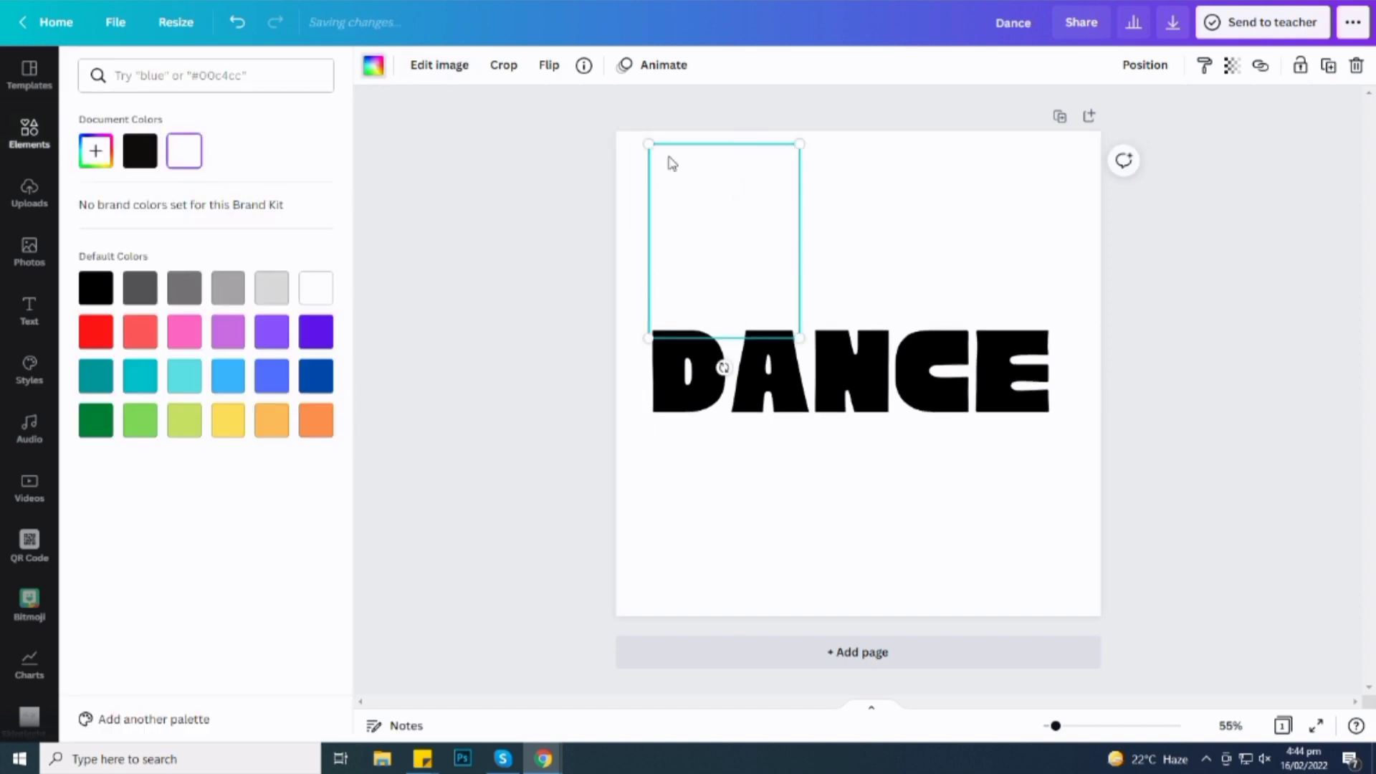
{"action": "left_click_drag", "start_coordinate": [797, 140], "coordinate": [686, 339]}
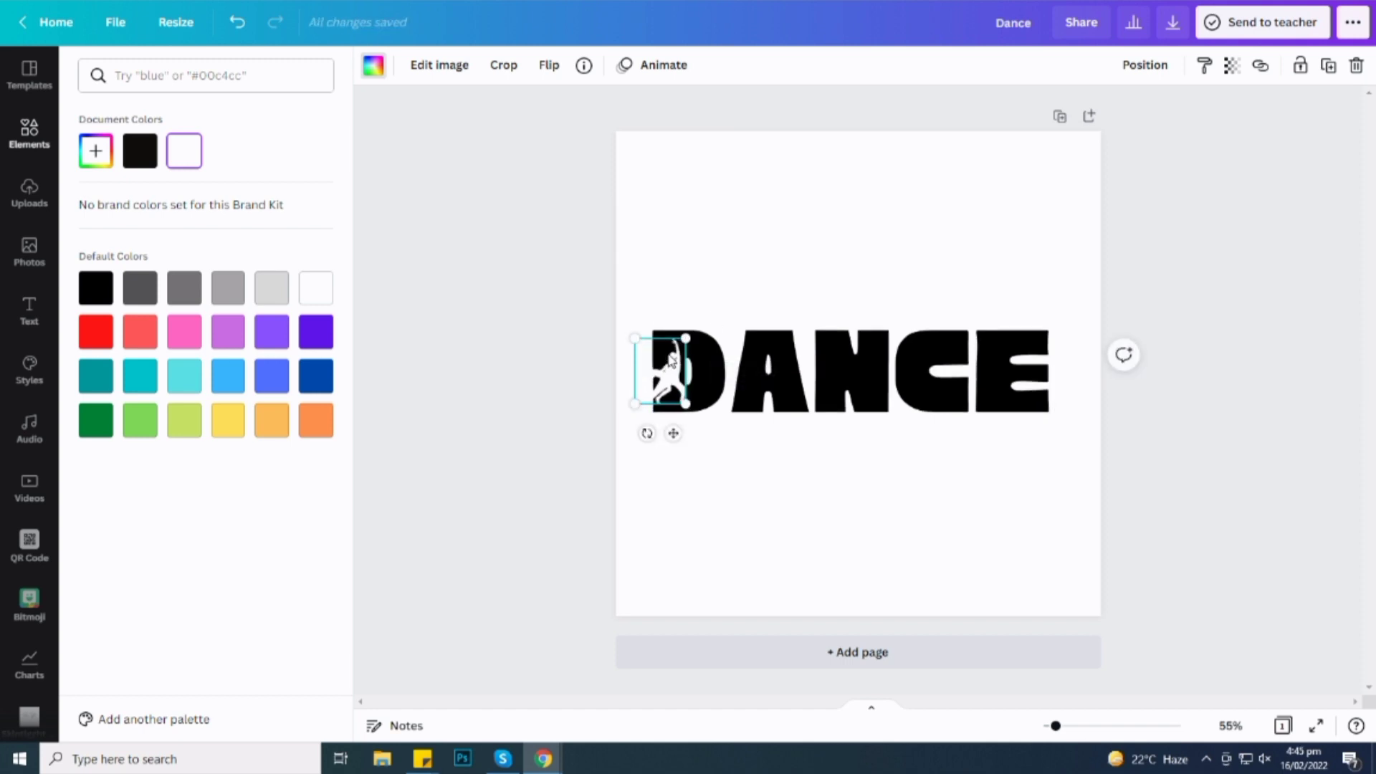
- Add the silhouette of a couple dancing with joined hands from the full set of Magic Recommendations
{"action": "left_click", "coordinate": [374, 66]}
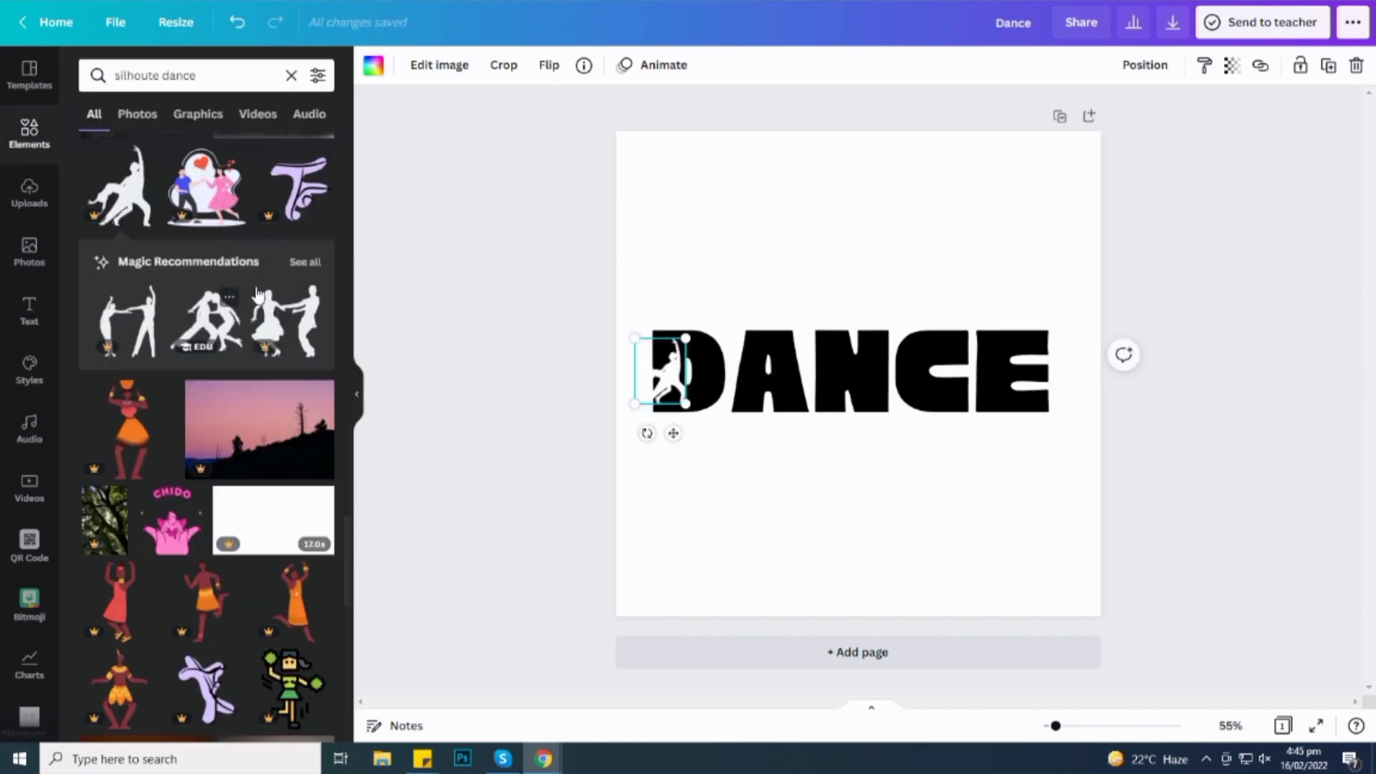
{"action": "left_click", "coordinate": [304, 263]}
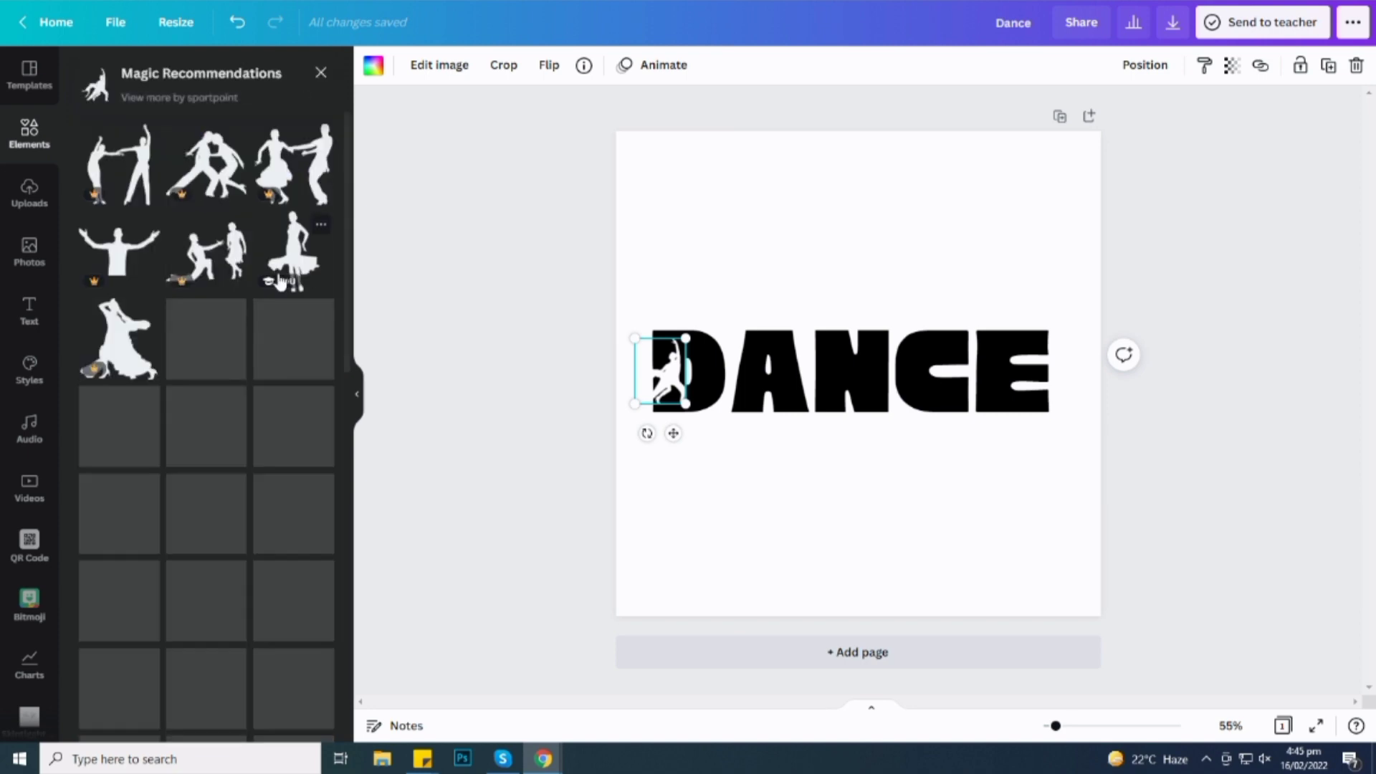
{"action": "left_click", "coordinate": [290, 166]}
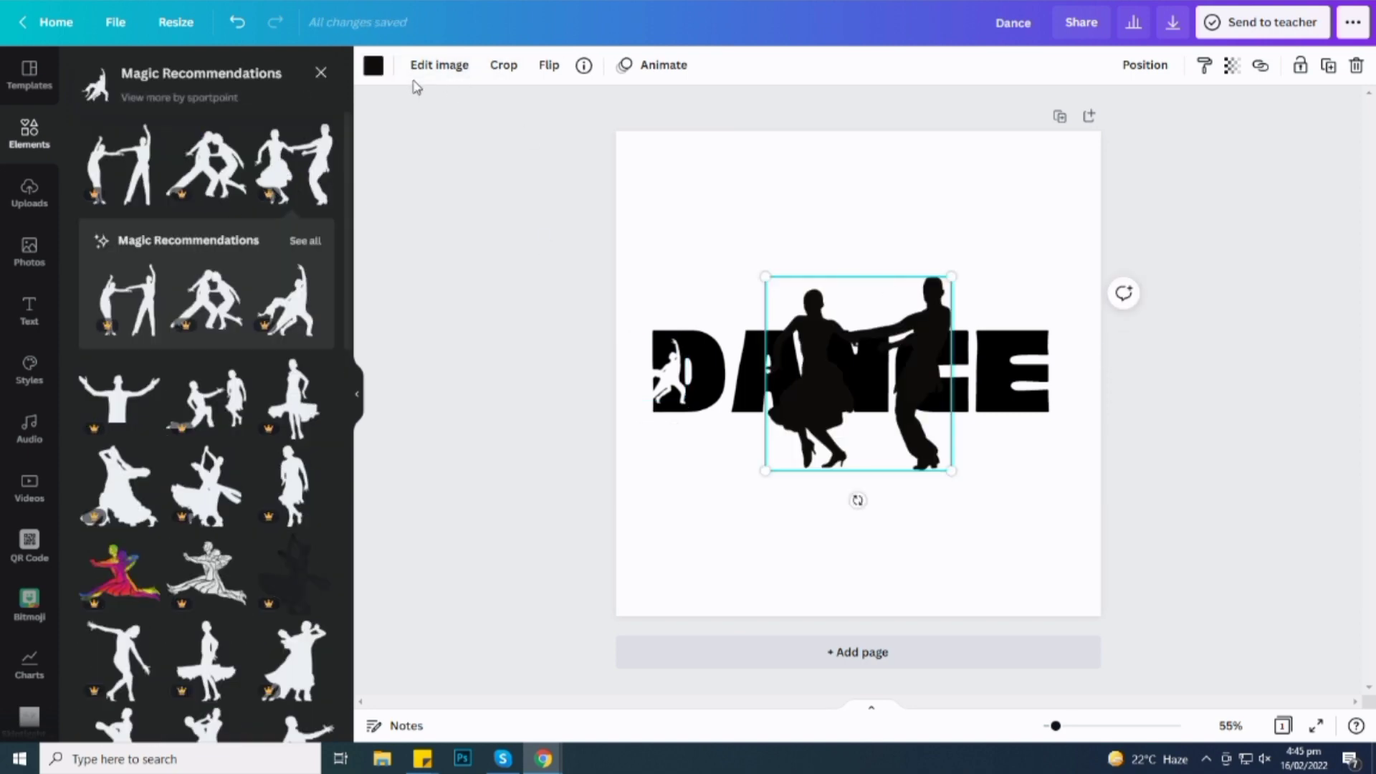
- Recolour the hand-holding couple white and shrink it to fit over the lower part of the letters A and N
{"action": "left_click", "coordinate": [372, 66]}
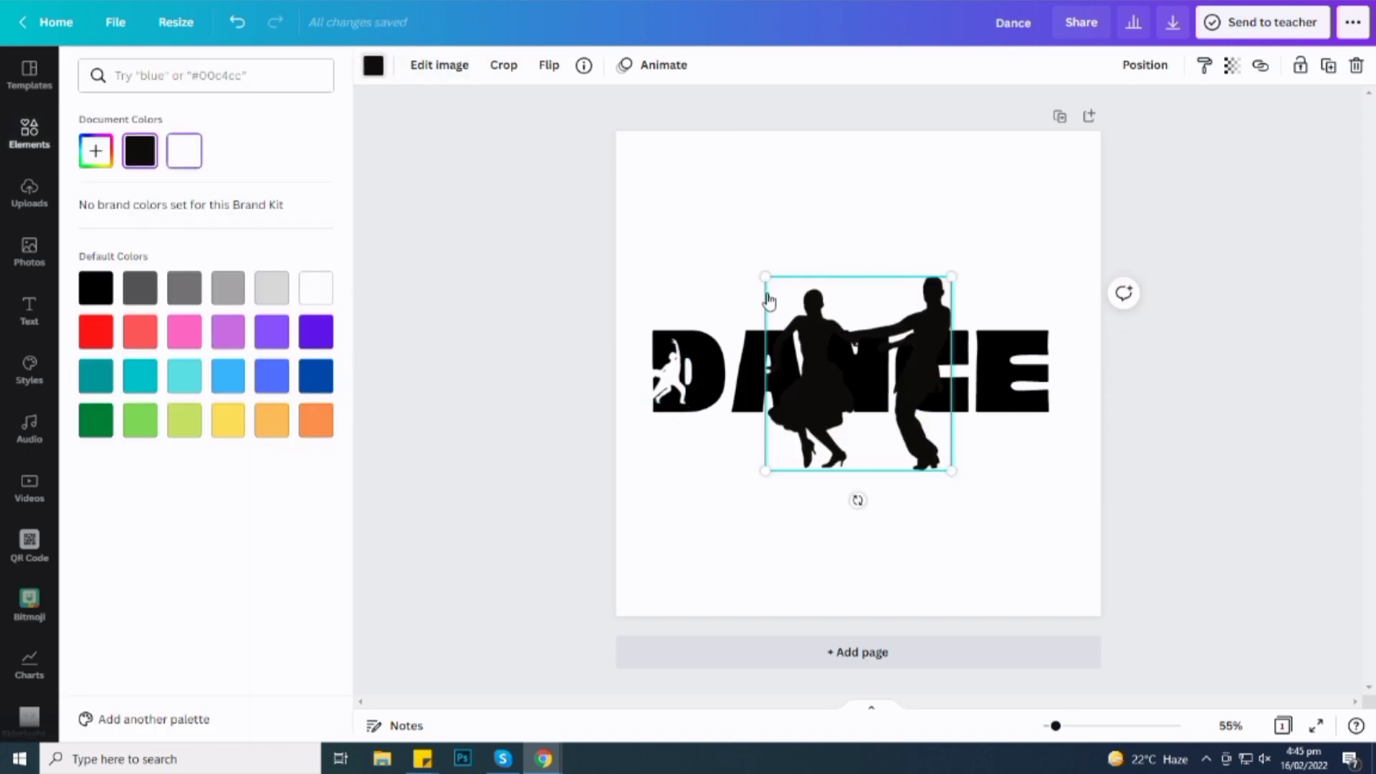
{"action": "left_click", "coordinate": [180, 159]}
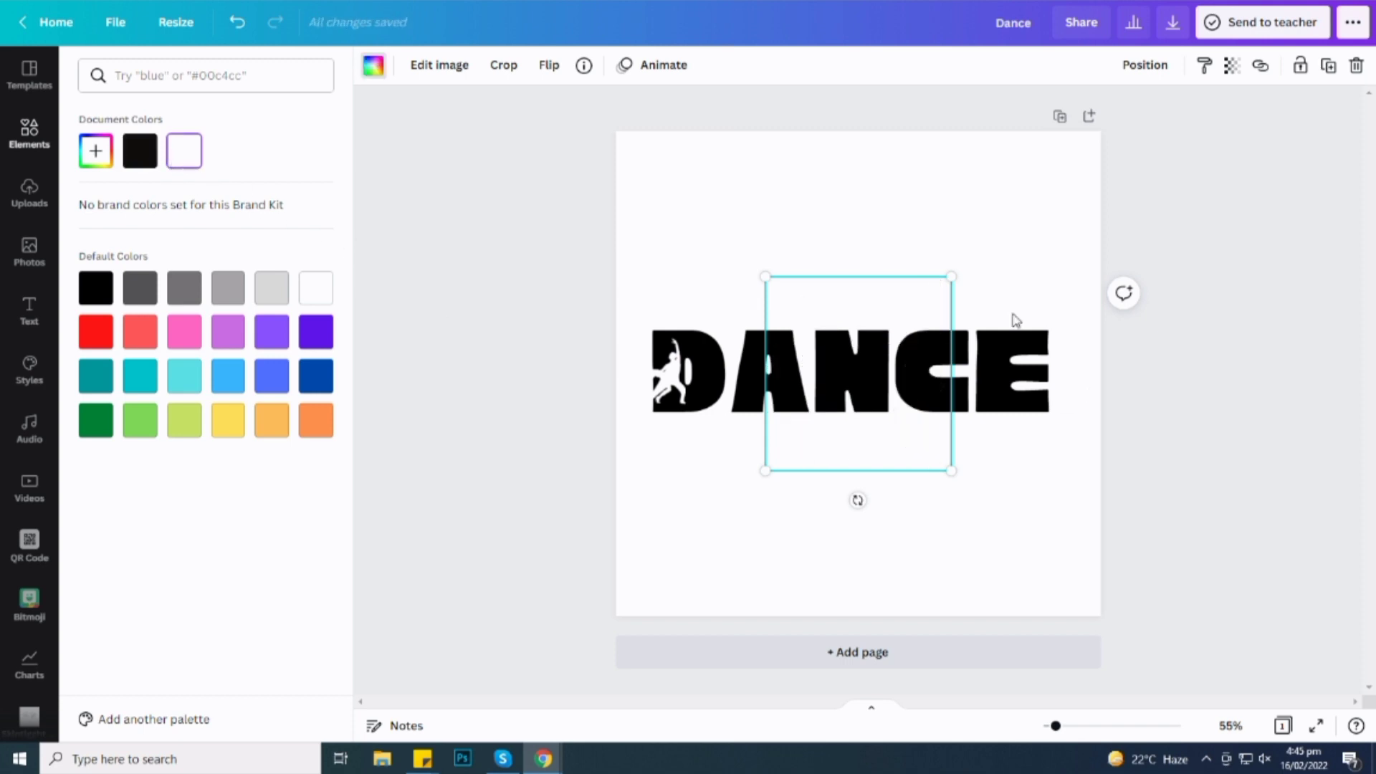
{"action": "left_click_drag", "start_coordinate": [952, 276], "coordinate": [802, 395]}
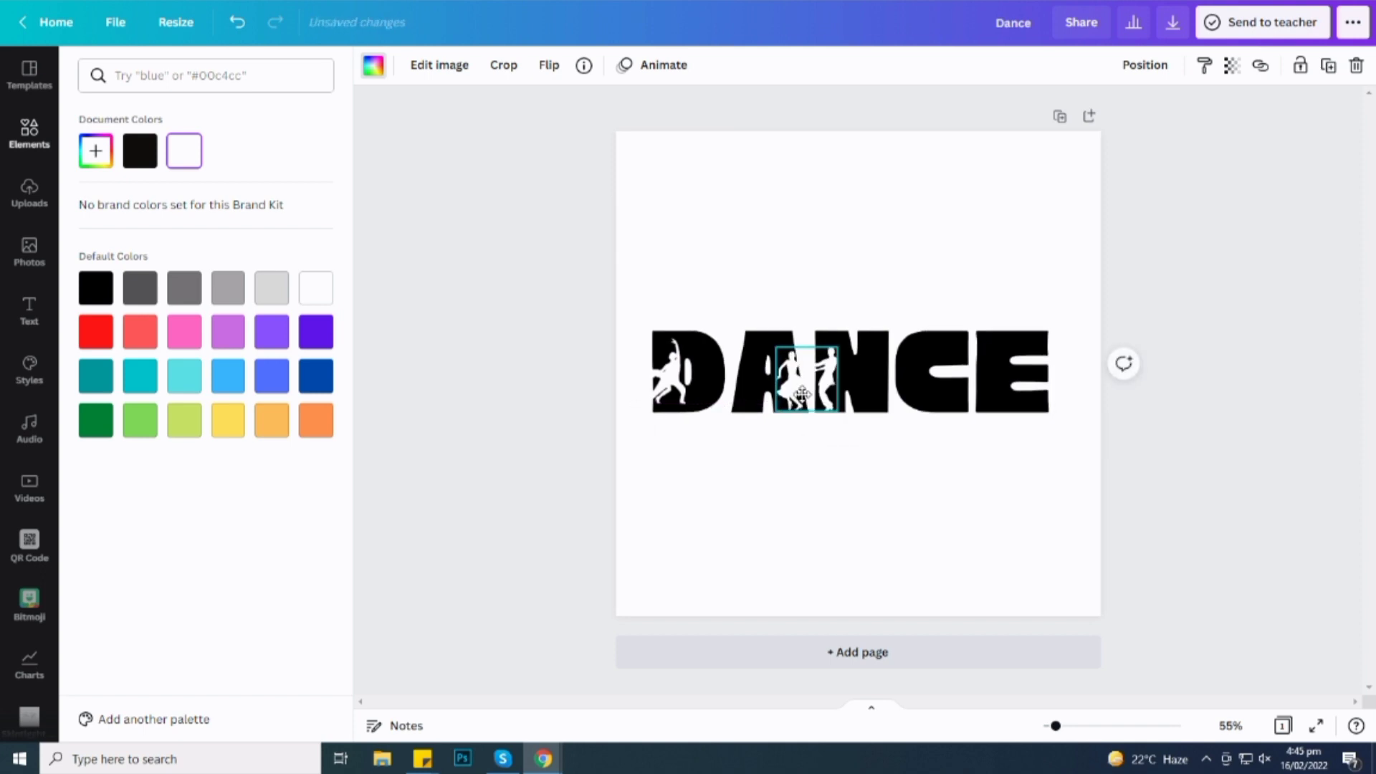
{"action": "left_click", "coordinate": [693, 438]}
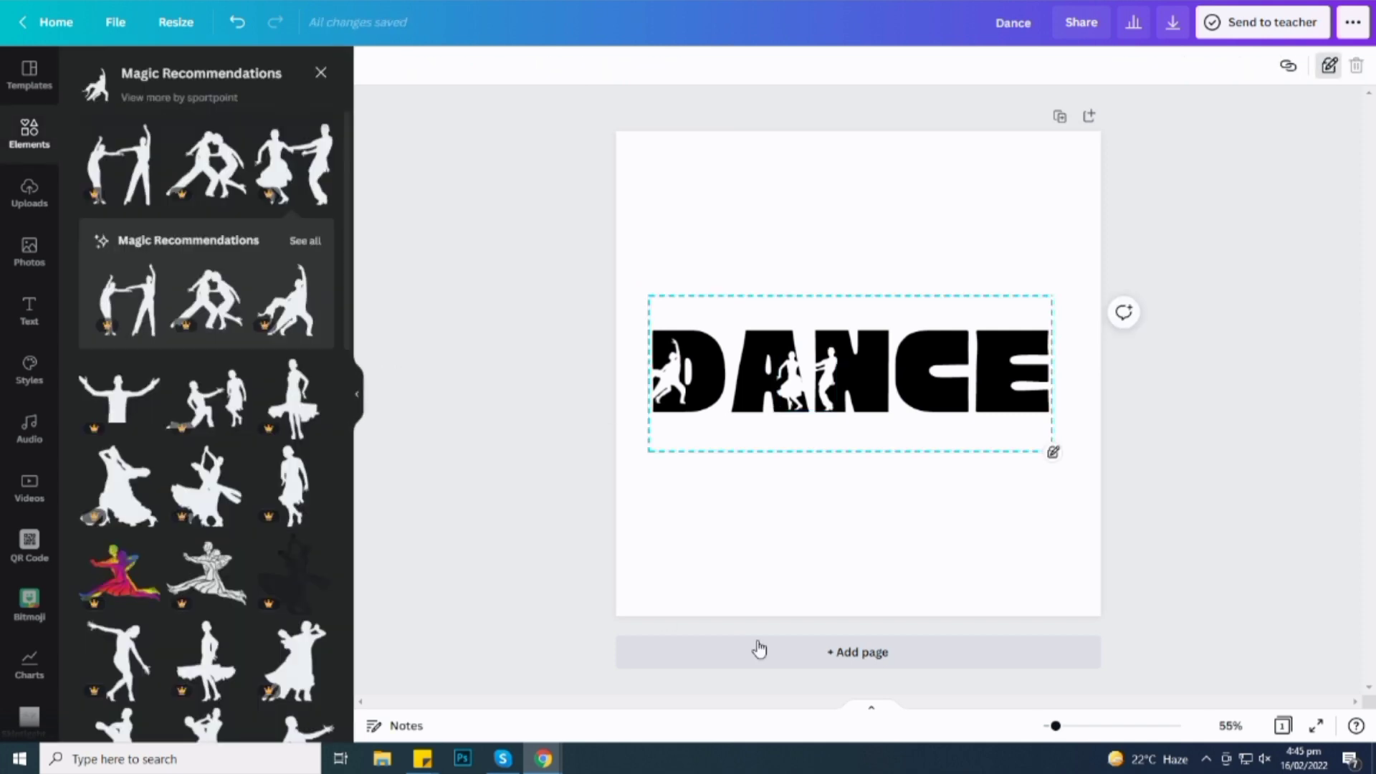
- Add the leaning couple silhouette, recolour it white and shrink it to fit over the lower part of the letters D and A
{"action": "left_click", "coordinate": [203, 162]}
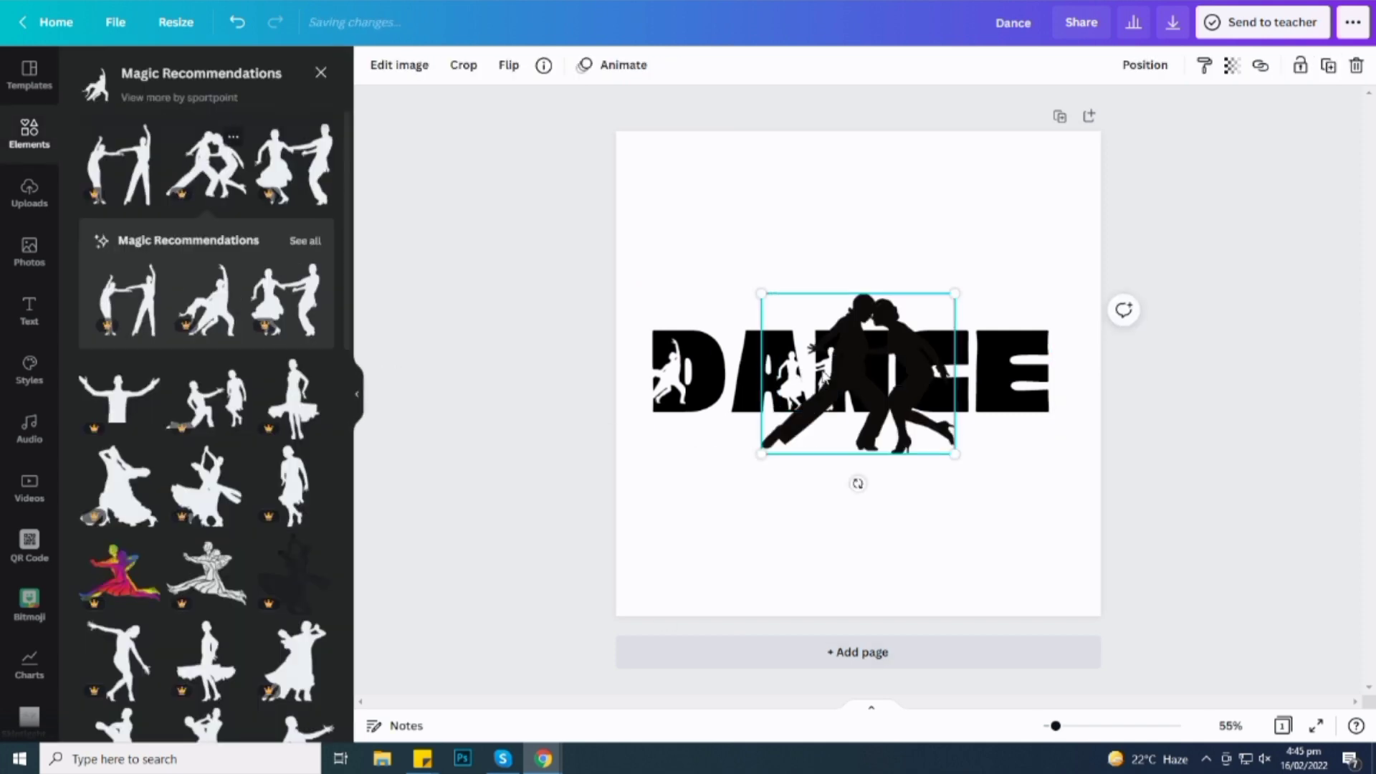
{"action": "left_click_drag", "start_coordinate": [836, 356], "coordinate": [736, 250]}
{"action": "left_click", "coordinate": [372, 67]}
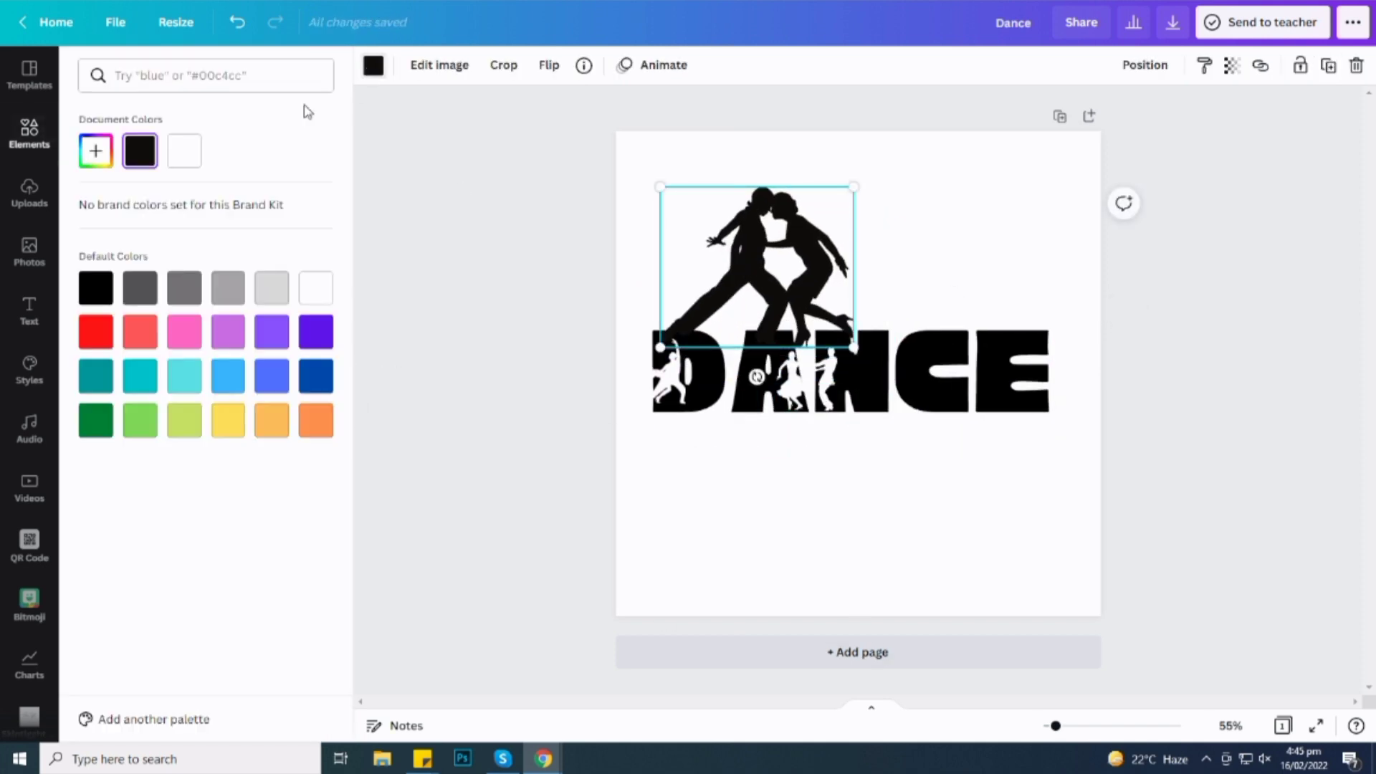
{"action": "left_click", "coordinate": [175, 163]}
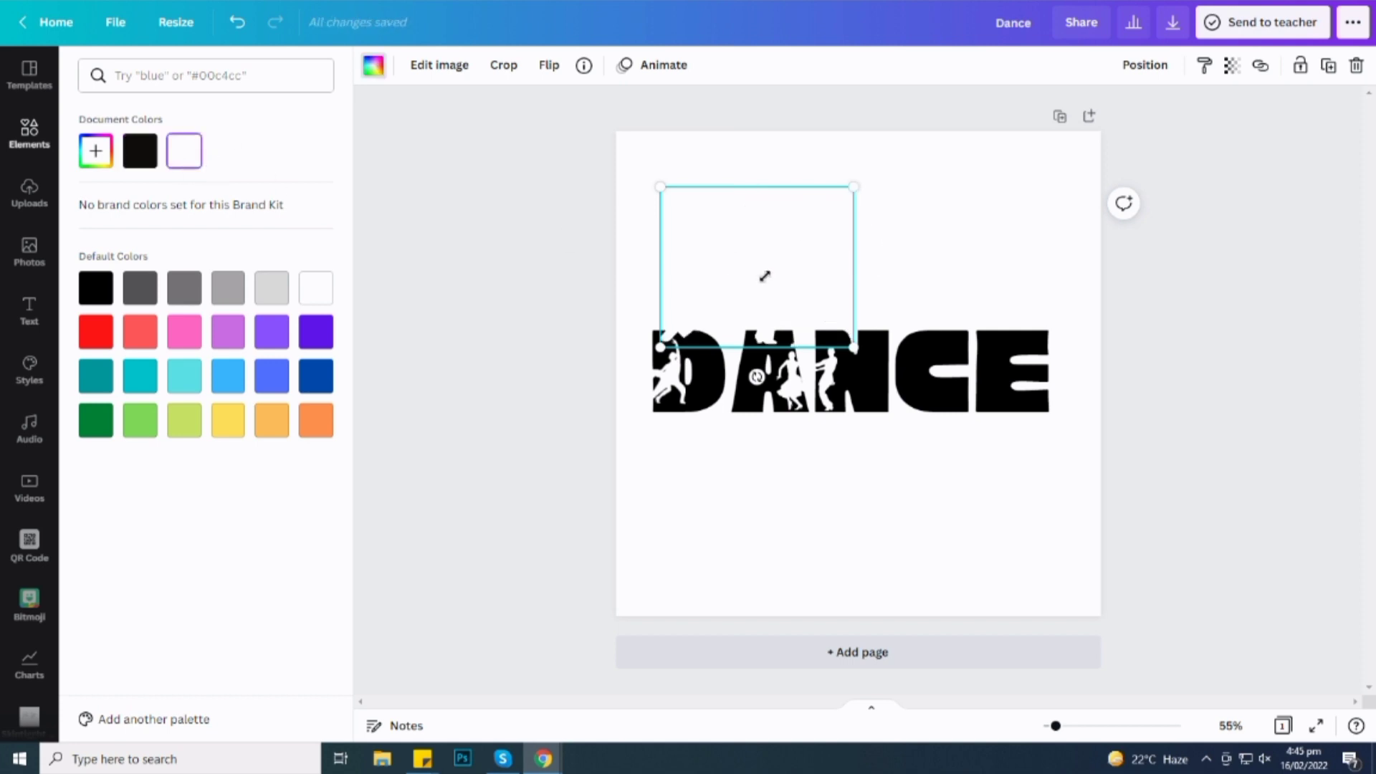
{"action": "left_click_drag", "start_coordinate": [854, 187], "coordinate": [722, 381]}
{"action": "left_click", "coordinate": [817, 227]}
- Add the silhouette of the standing woman in a flared skirt, recolour it white and shrink it onto the letter A
{"action": "left_click", "coordinate": [294, 428]}
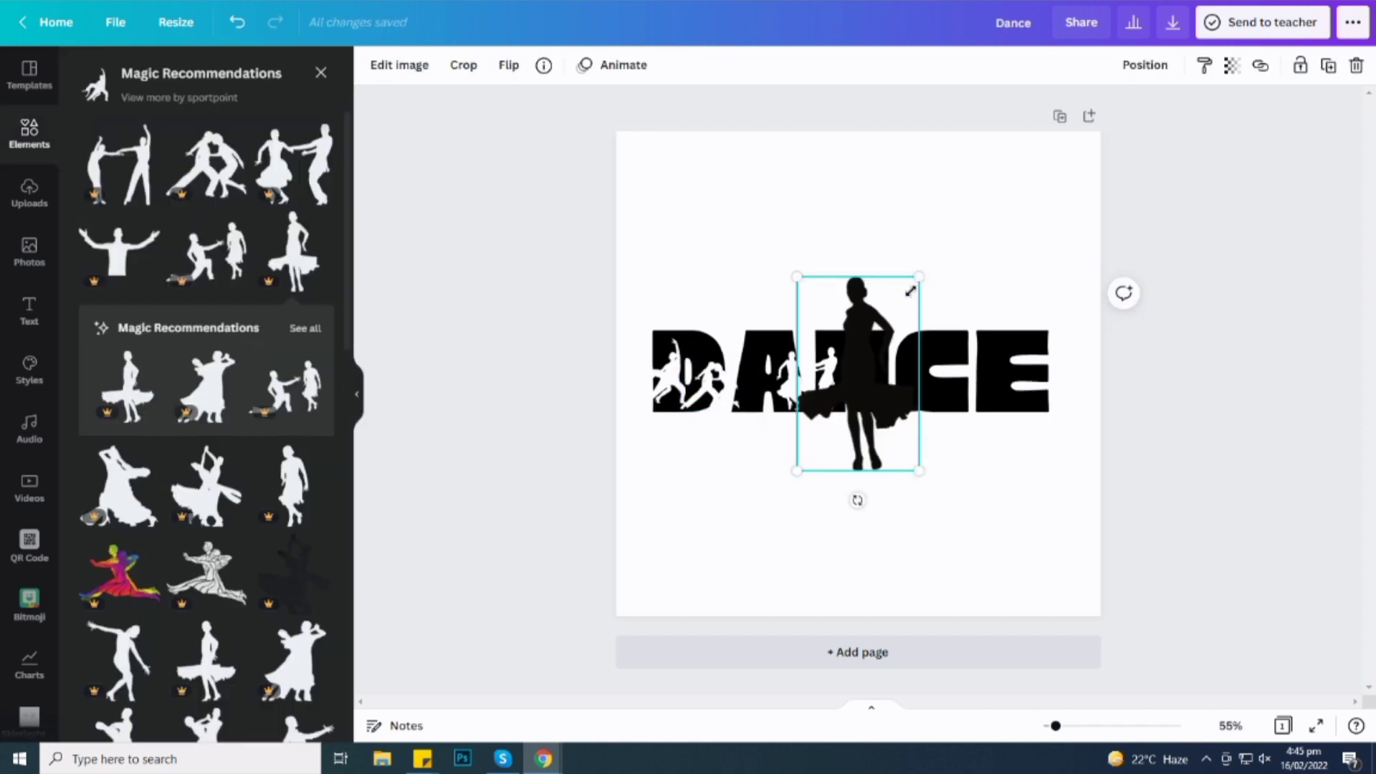
{"action": "left_click", "coordinate": [373, 70]}
{"action": "left_click_drag", "start_coordinate": [918, 278], "coordinate": [742, 365]}
{"action": "left_click", "coordinate": [184, 150]}
{"action": "left_click", "coordinate": [916, 244]}
- Add the kneeling man and standing woman silhouette in white, shrunk and slightly rotated across the letters N and C
{"action": "left_click", "coordinate": [290, 389]}
{"action": "left_click_drag", "start_coordinate": [853, 380], "coordinate": [853, 257]}
{"action": "left_click", "coordinate": [375, 70]}
{"action": "left_click", "coordinate": [177, 159]}
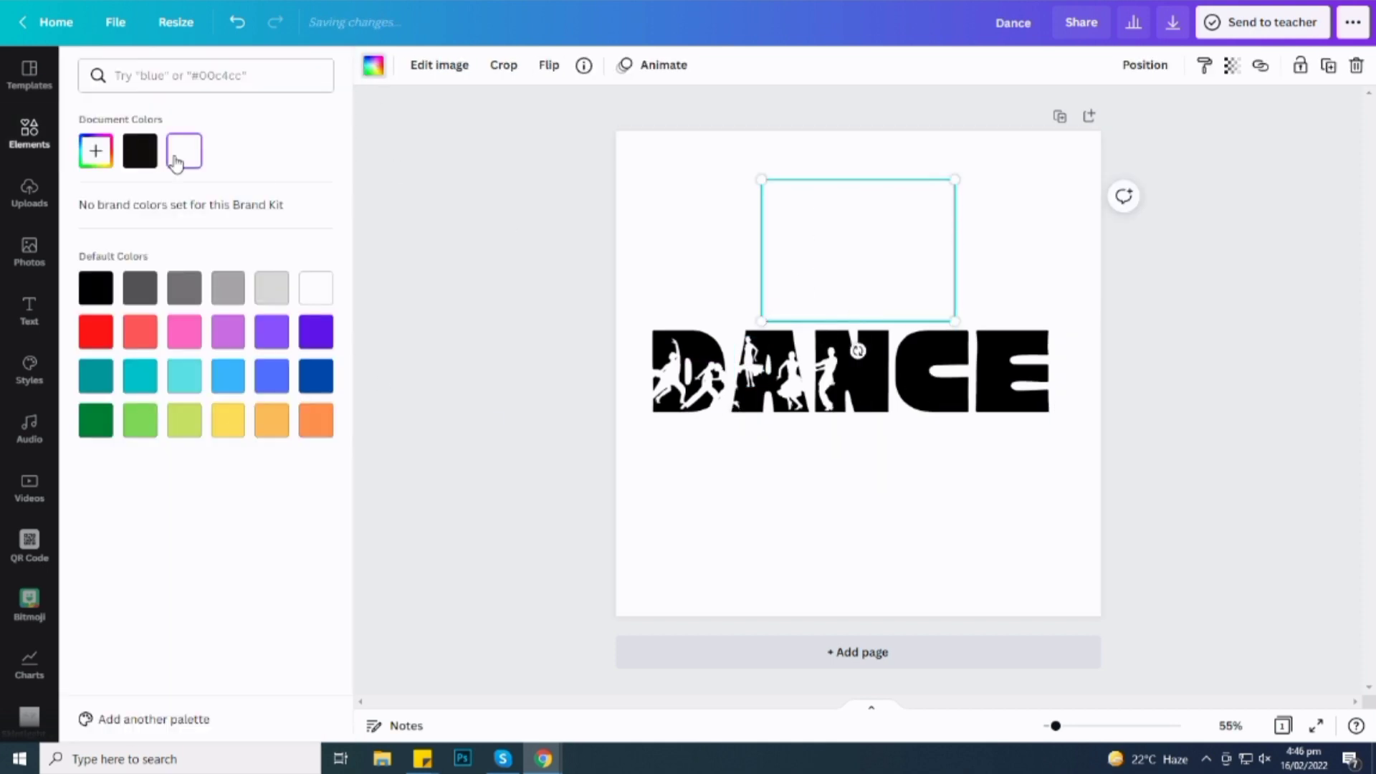
{"action": "left_click_drag", "start_coordinate": [955, 180], "coordinate": [876, 364]}
{"action": "left_click_drag", "start_coordinate": [869, 416], "coordinate": [862, 415]}
- Add the silhouette of the single dancer with outstretched arms, recolour it white and shrink it to fit over the letter E
{"action": "left_click", "coordinate": [29, 134]}
{"action": "scroll", "coordinate": [208, 416], "scroll_direction": "down", "scroll_amount": 1}
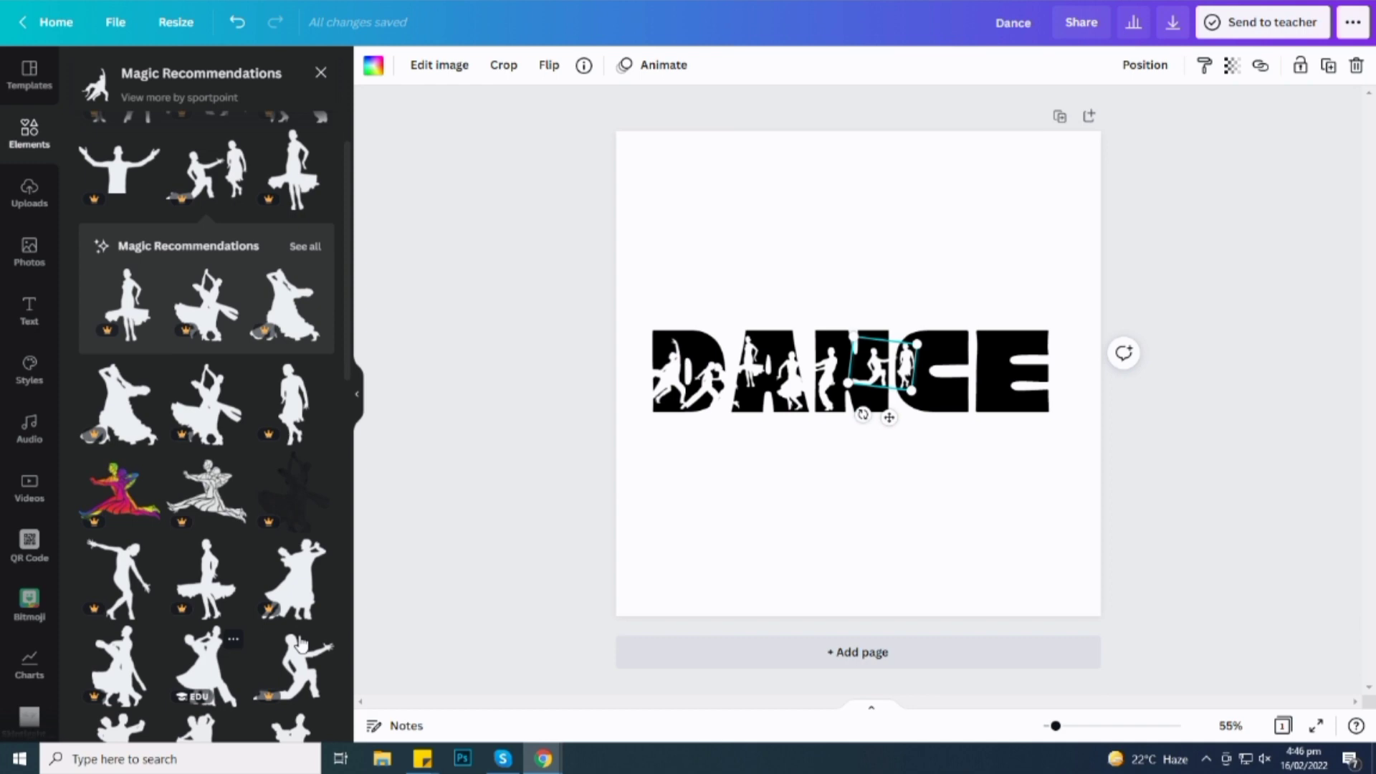
{"action": "left_click", "coordinate": [136, 592]}
{"action": "left_click", "coordinate": [373, 65]}
{"action": "left_click", "coordinate": [184, 151]}
{"action": "left_click_drag", "start_coordinate": [980, 206], "coordinate": [920, 338]}
{"action": "left_click_drag", "start_coordinate": [862, 328], "coordinate": [979, 347]}
- Add the silhouette of the dancer with raised arms and a lifted knee, recolour it white and fit it over the letter C
{"action": "left_click", "coordinate": [30, 134]}
{"action": "scroll", "coordinate": [230, 601], "scroll_direction": "down", "scroll_amount": 5}
{"action": "left_click", "coordinate": [235, 523]}
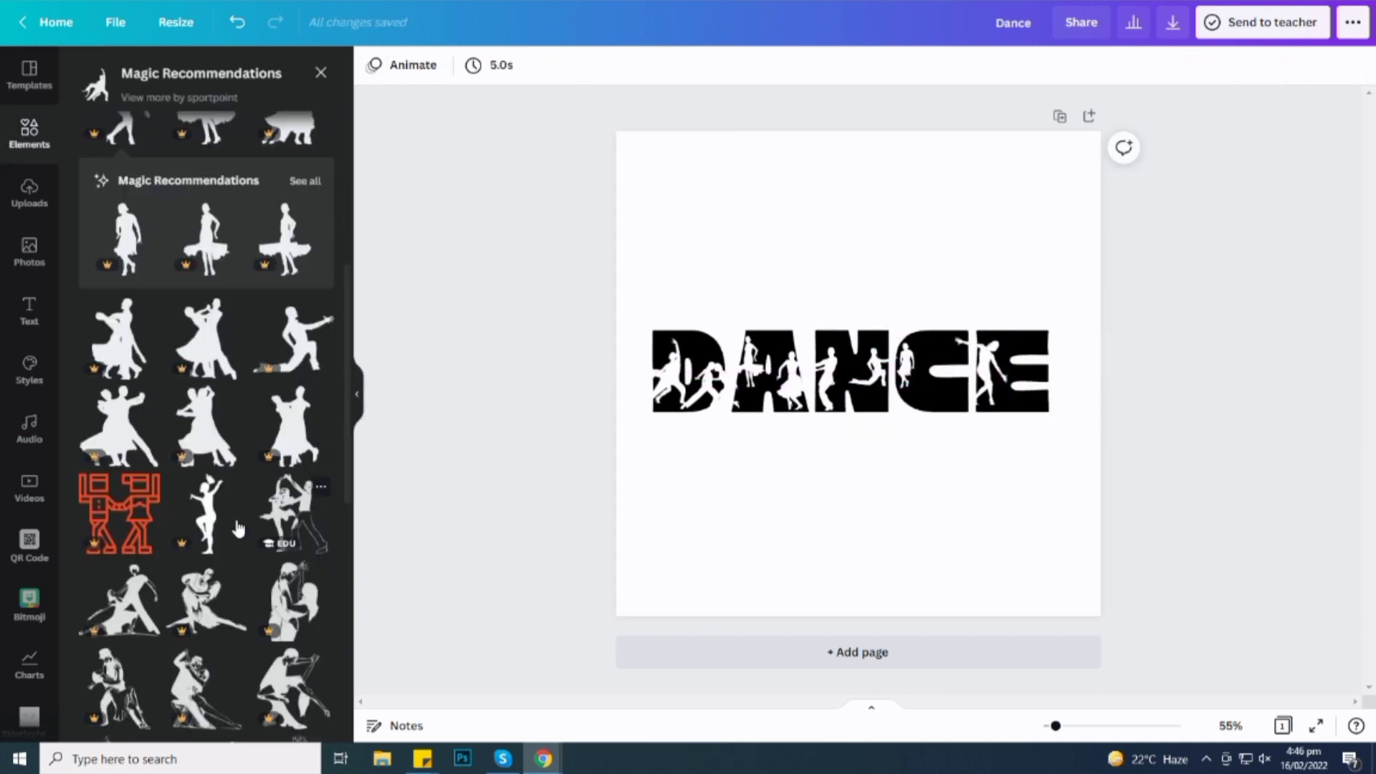
{"action": "left_click_drag", "start_coordinate": [860, 362], "coordinate": [930, 343]}
{"action": "left_click", "coordinate": [374, 65]}
{"action": "left_click", "coordinate": [185, 151]}
{"action": "left_click_drag", "start_coordinate": [968, 257], "coordinate": [917, 386]}
{"action": "left_click_drag", "start_coordinate": [904, 420], "coordinate": [933, 372]}
{"action": "left_click", "coordinate": [896, 488]}
- Nudge the dancer with outstretched arms slightly further onto the letter E
{"action": "scroll", "coordinate": [328, 393], "scroll_direction": "up", "scroll_amount": 3}
{"action": "scroll", "coordinate": [115, 230], "scroll_direction": "up", "scroll_amount": 2}
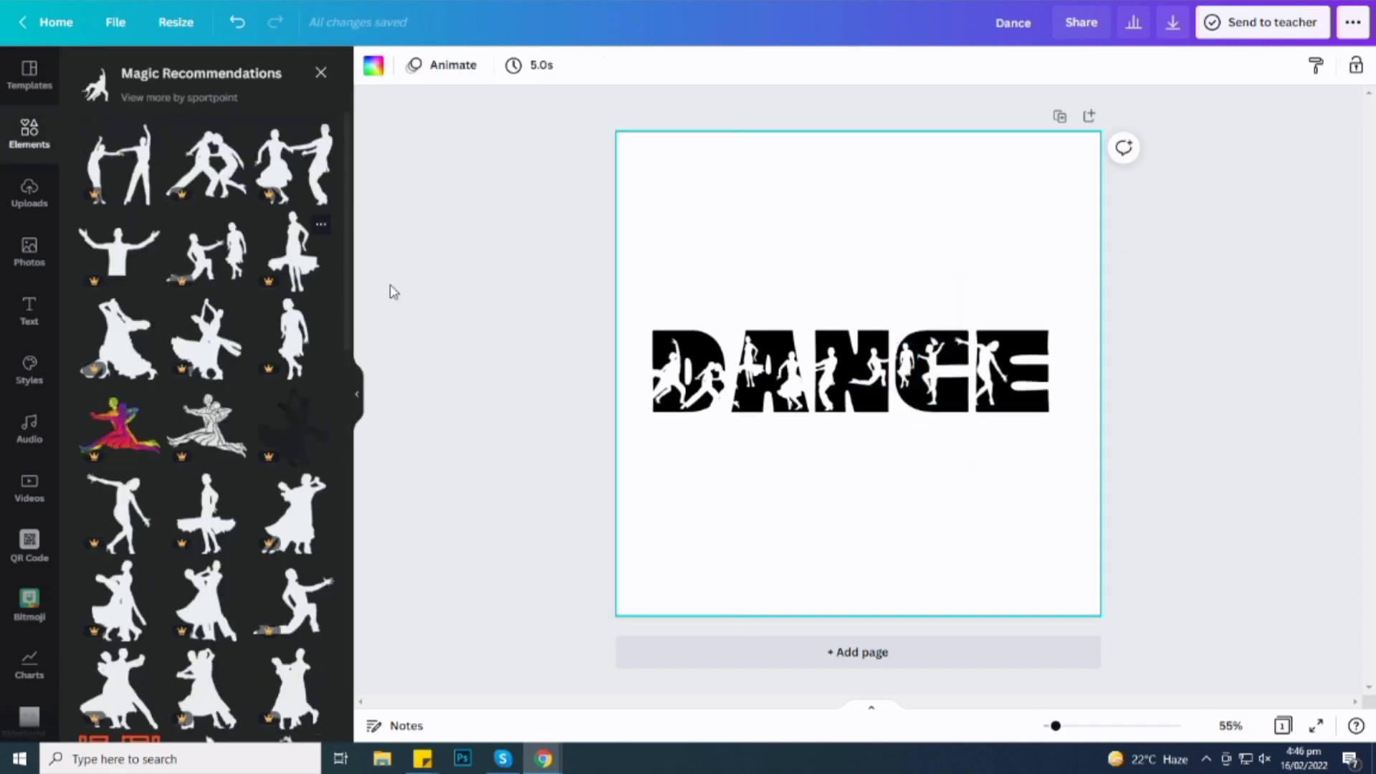
{"action": "left_click_drag", "start_coordinate": [998, 380], "coordinate": [1007, 381]}
{"action": "left_click", "coordinate": [937, 395]}
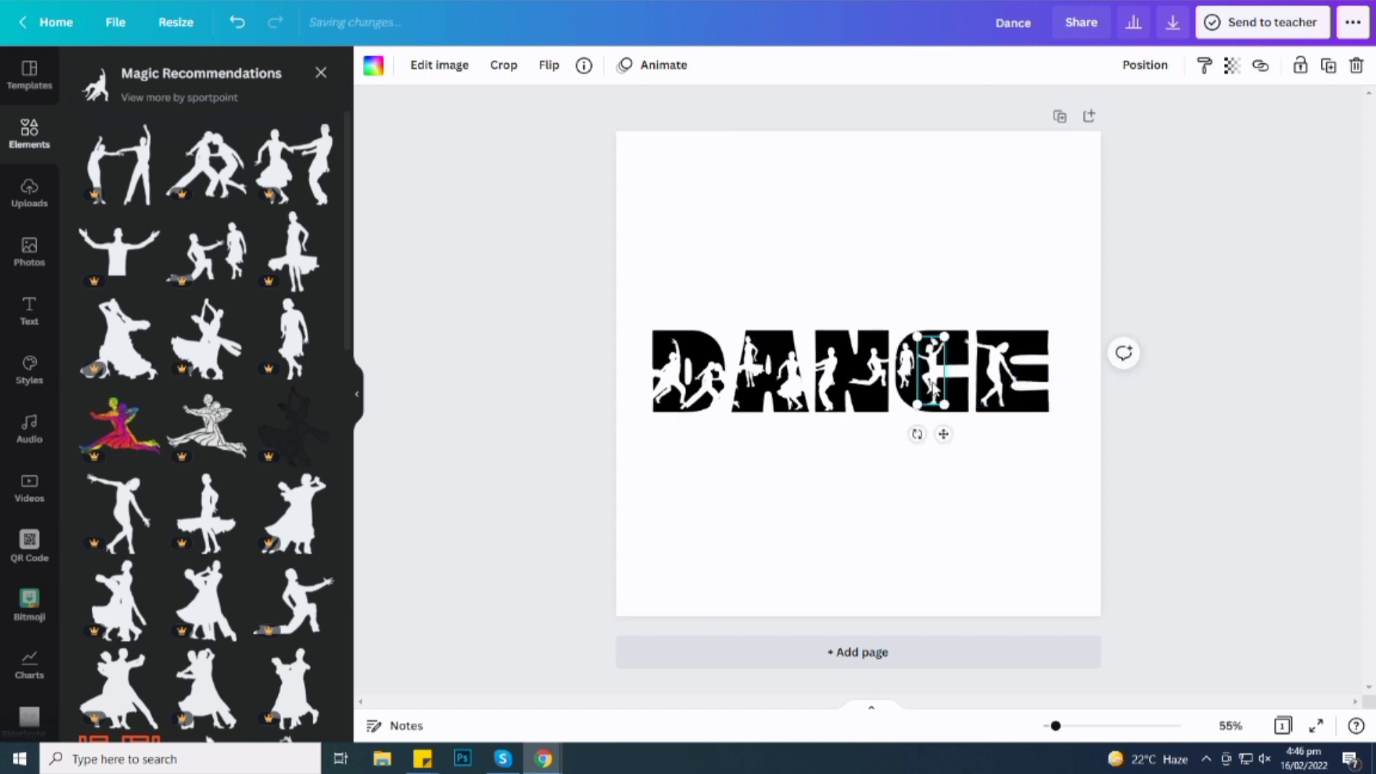
{"action": "left_click", "coordinate": [1000, 218]}
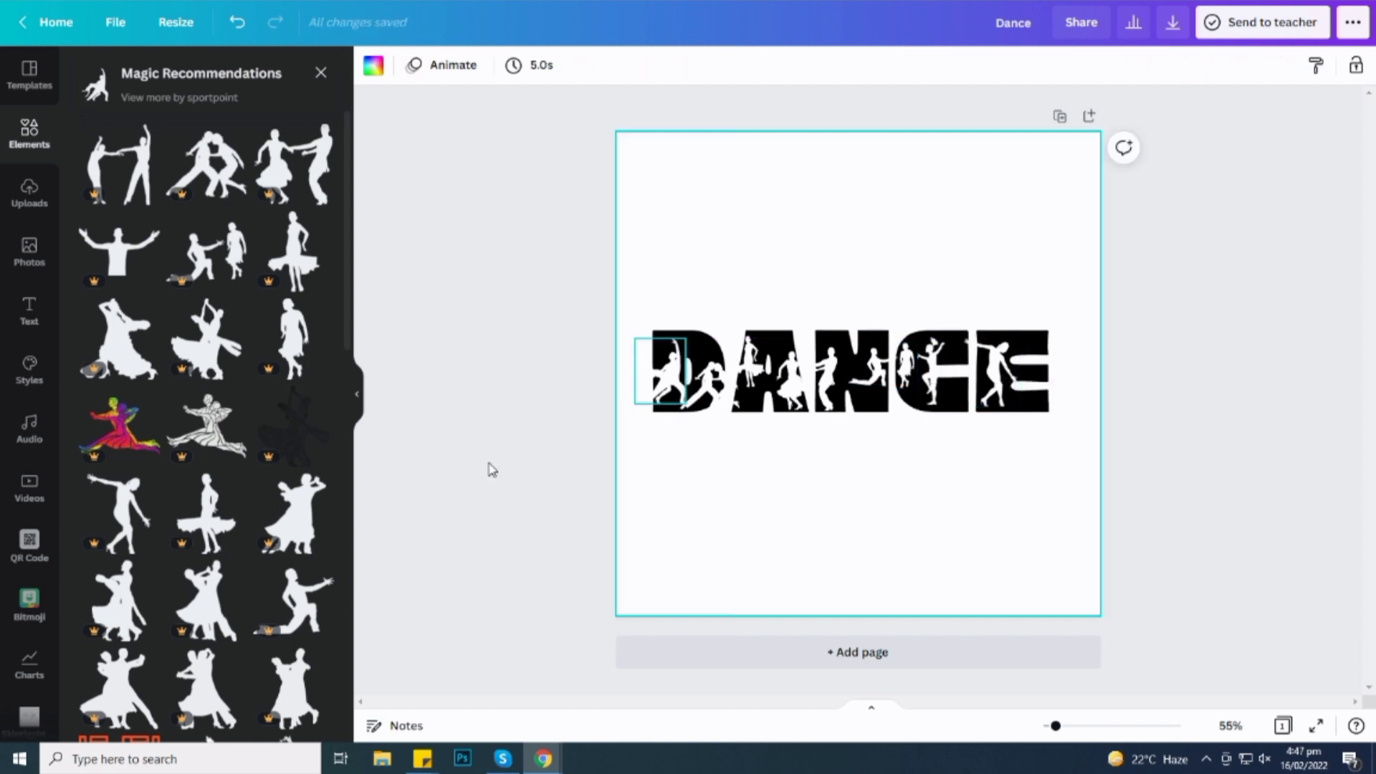
- Select the DANCE text together with all dancer silhouettes and group them
{"action": "left_click_drag", "start_coordinate": [971, 346], "coordinate": [671, 431]}
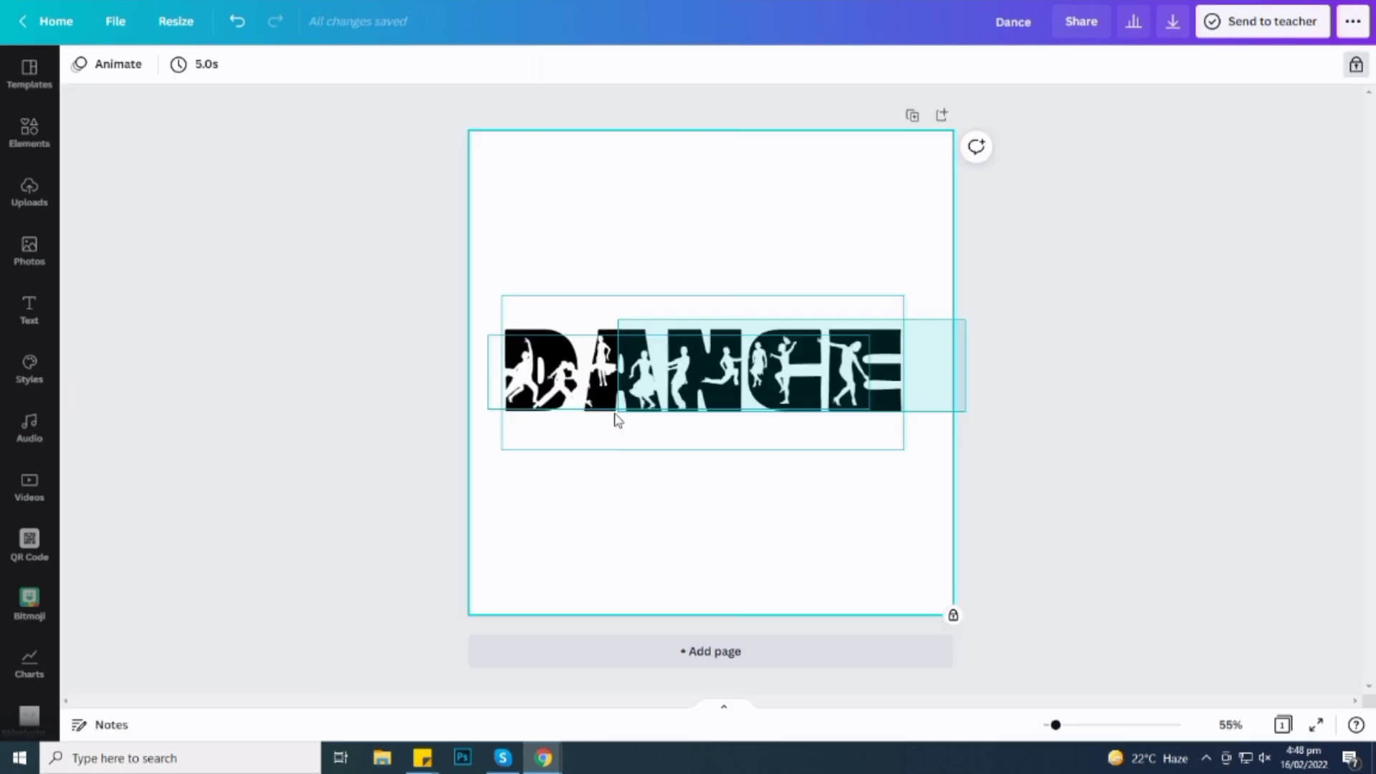
{"action": "left_click_drag", "start_coordinate": [615, 415], "coordinate": [615, 415]}
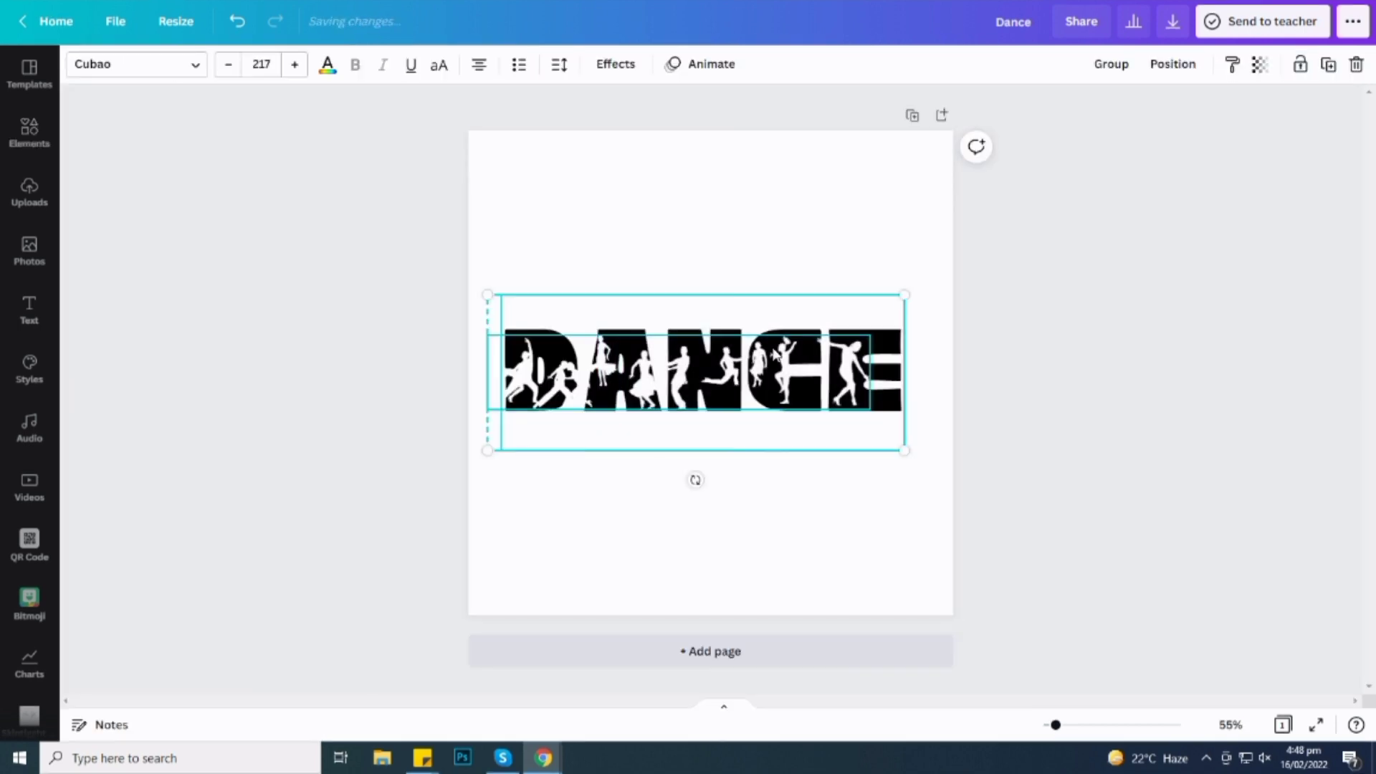
{"action": "left_click", "coordinate": [1111, 64]}
{"action": "left_click", "coordinate": [1064, 275]}
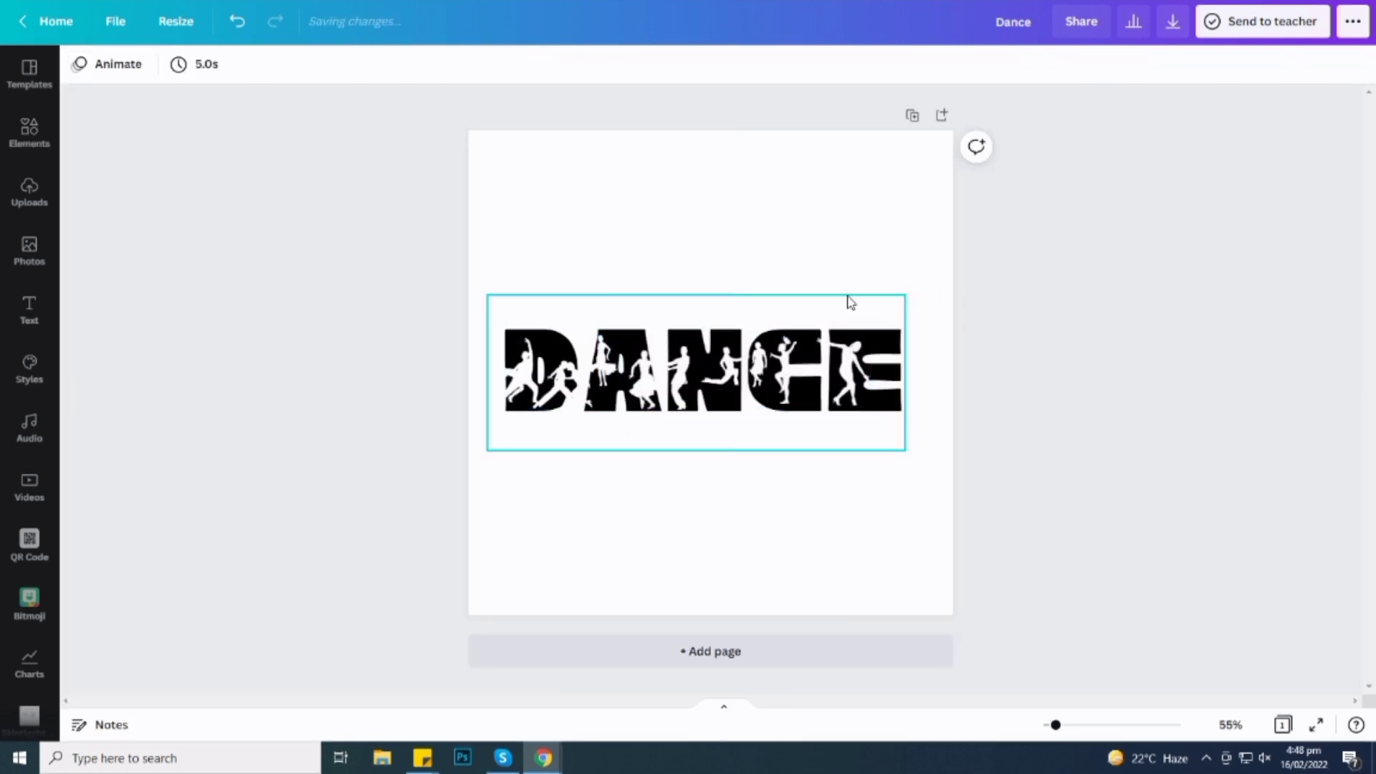
- Download the design as a PNG at size 1 and dismiss the sharing notice
{"action": "left_click", "coordinate": [1172, 22]}
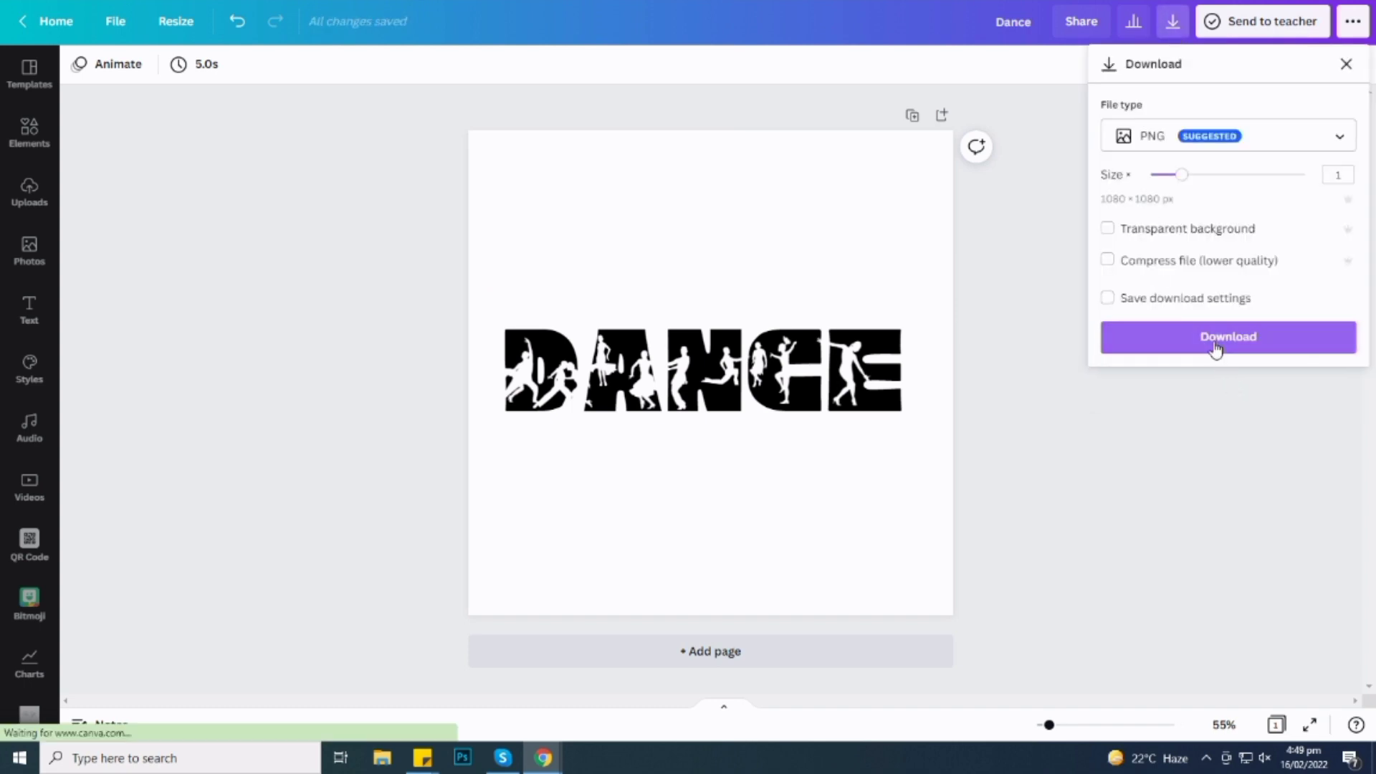
{"action": "left_click", "coordinate": [1217, 350]}
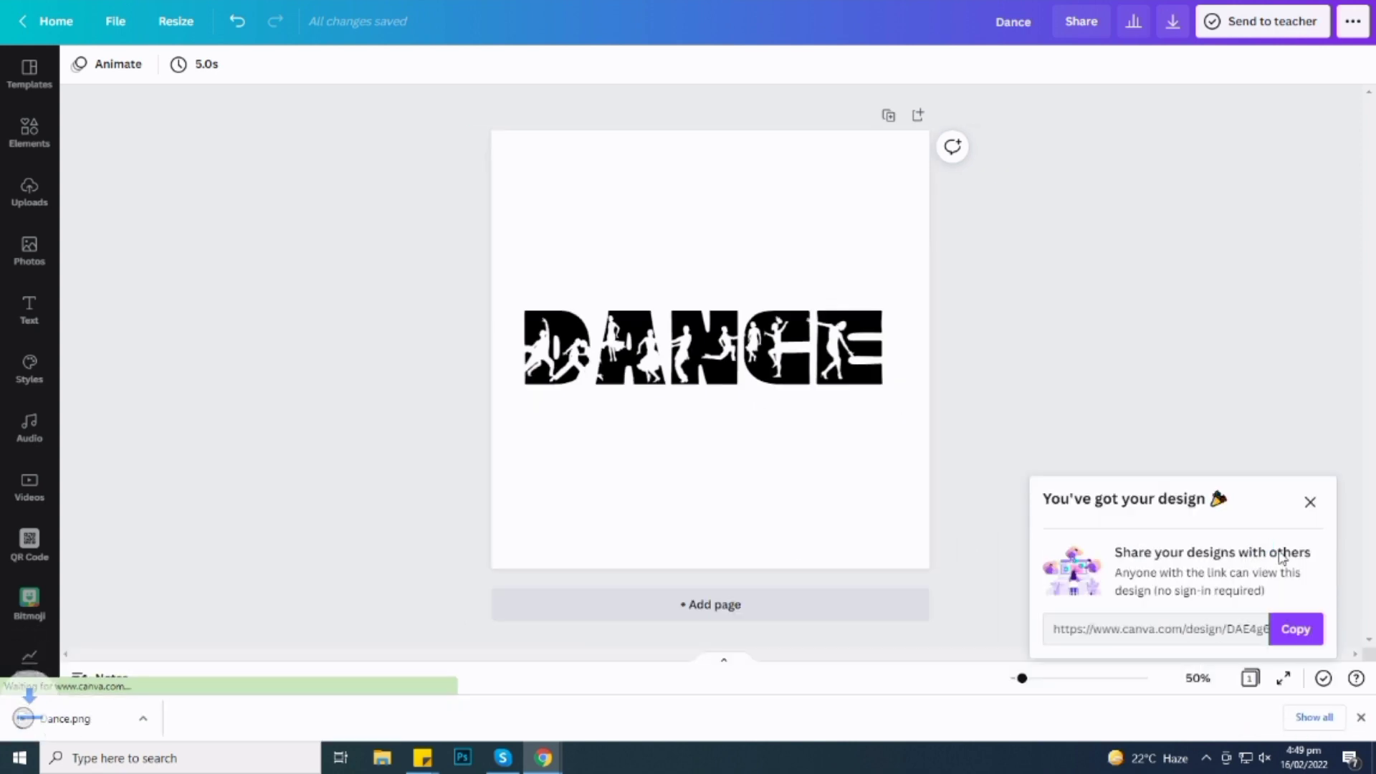
{"action": "left_click", "coordinate": [1309, 504]}
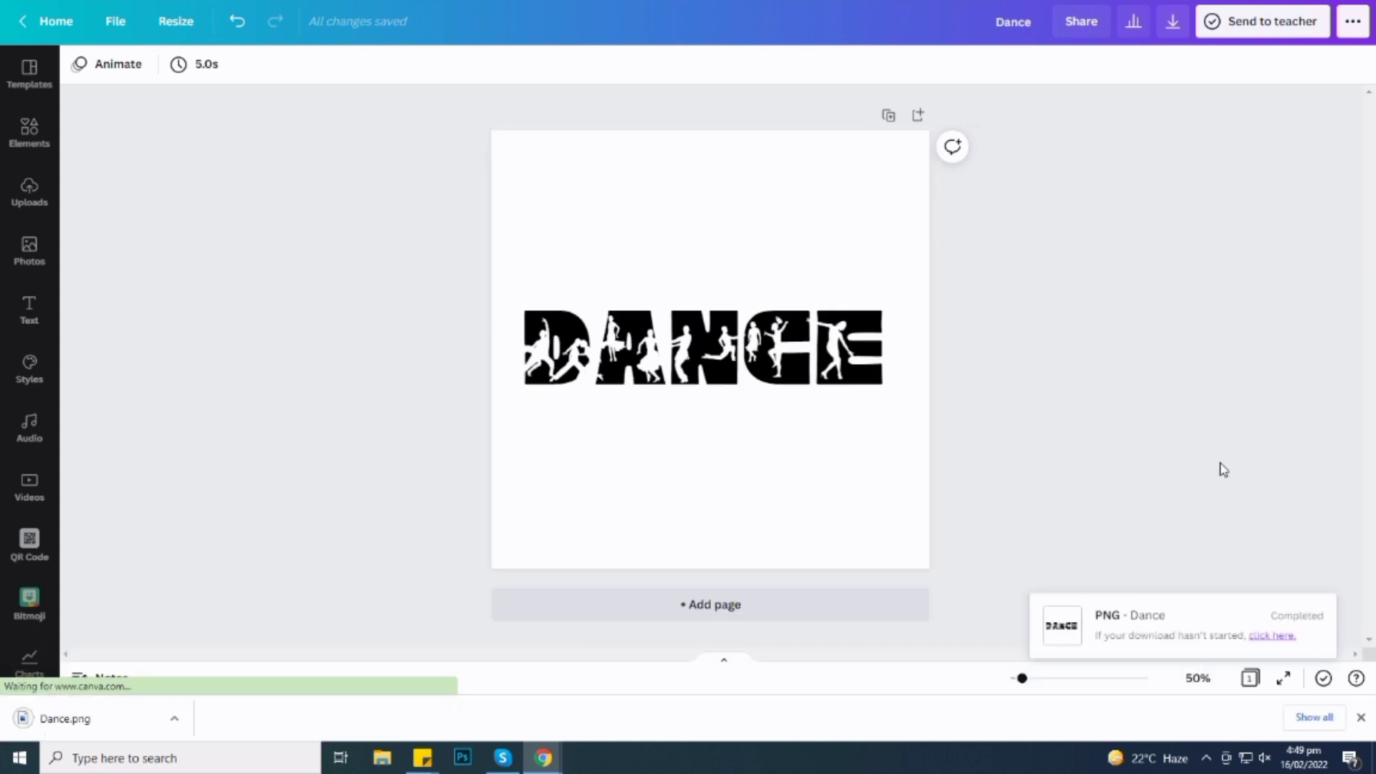
- Add a blank second page and search the photos for "Dance"
{"action": "left_click", "coordinate": [767, 615]}
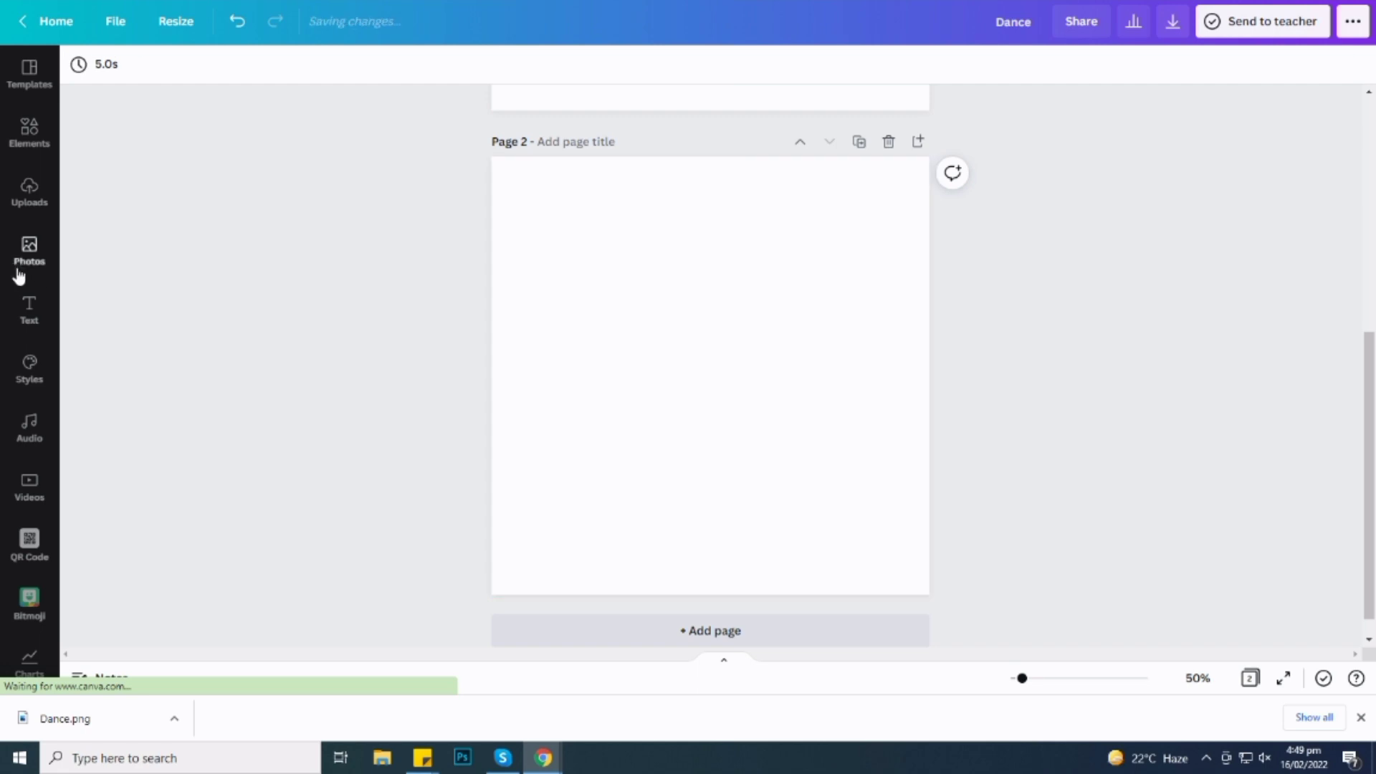
{"action": "left_click", "coordinate": [20, 269]}
{"action": "left_click", "coordinate": [218, 75]}
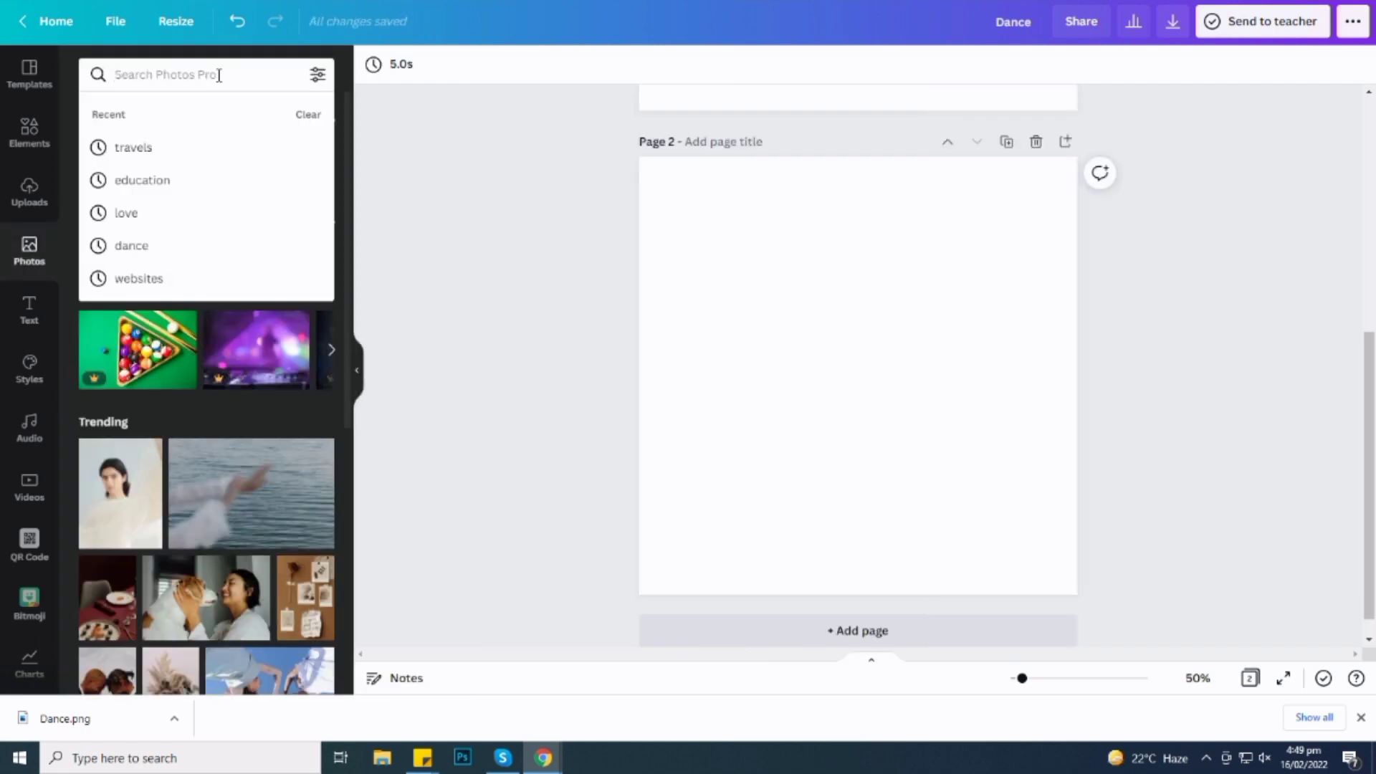
{"action": "type", "text": "Dance"}
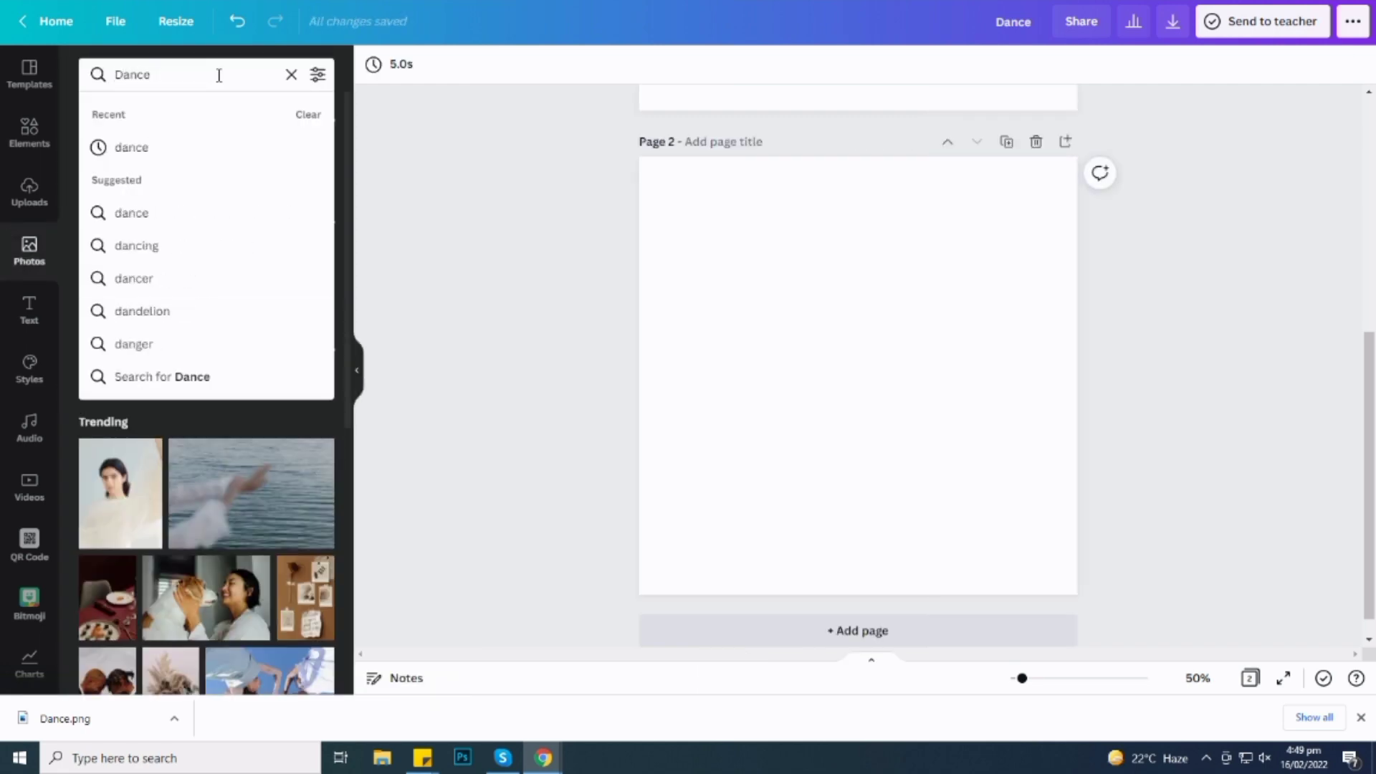
{"action": "key", "text": "Return"}
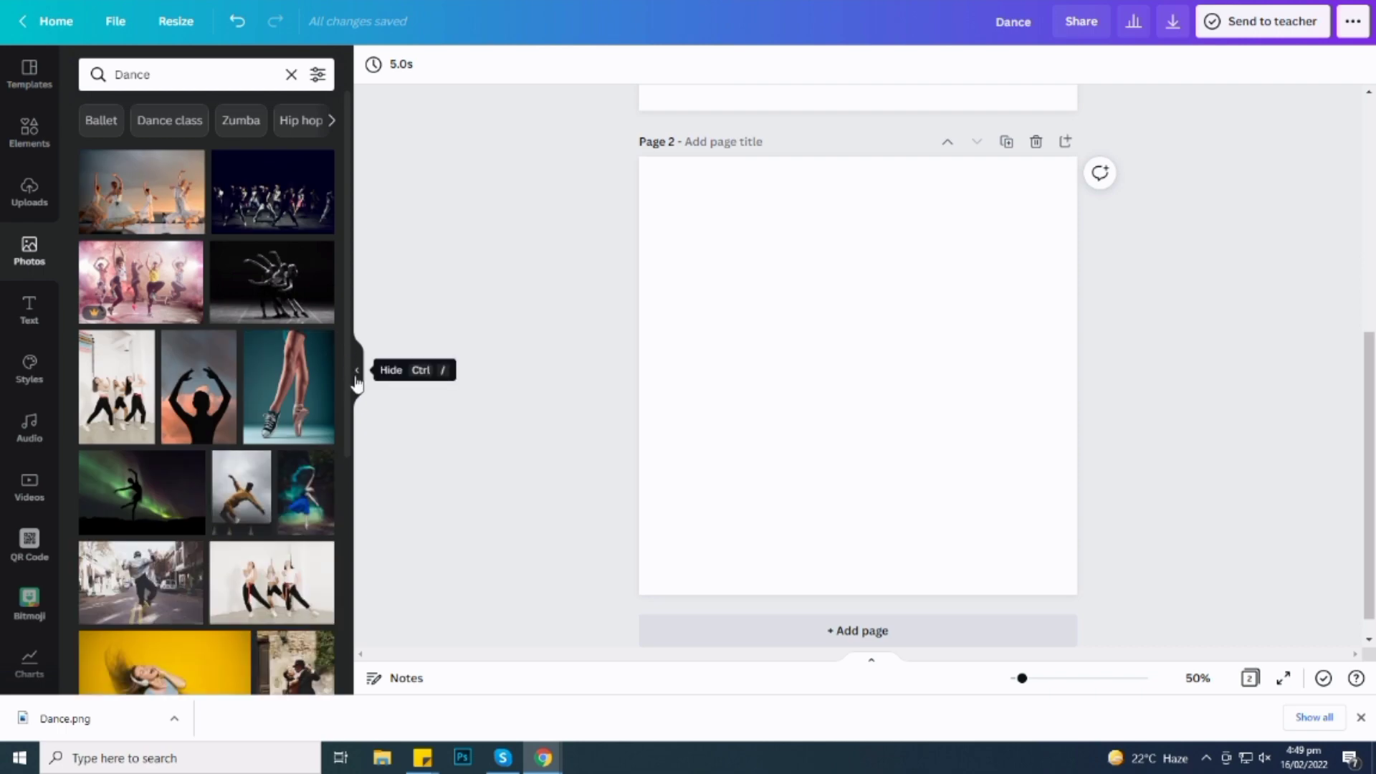
- Add the photo of the woman in pink shutter glasses on a yellow background and enlarge it to fill page 2
{"action": "scroll", "coordinate": [274, 356], "scroll_direction": "down", "scroll_amount": 7}
{"action": "scroll", "coordinate": [275, 357], "scroll_direction": "up", "scroll_amount": 6}
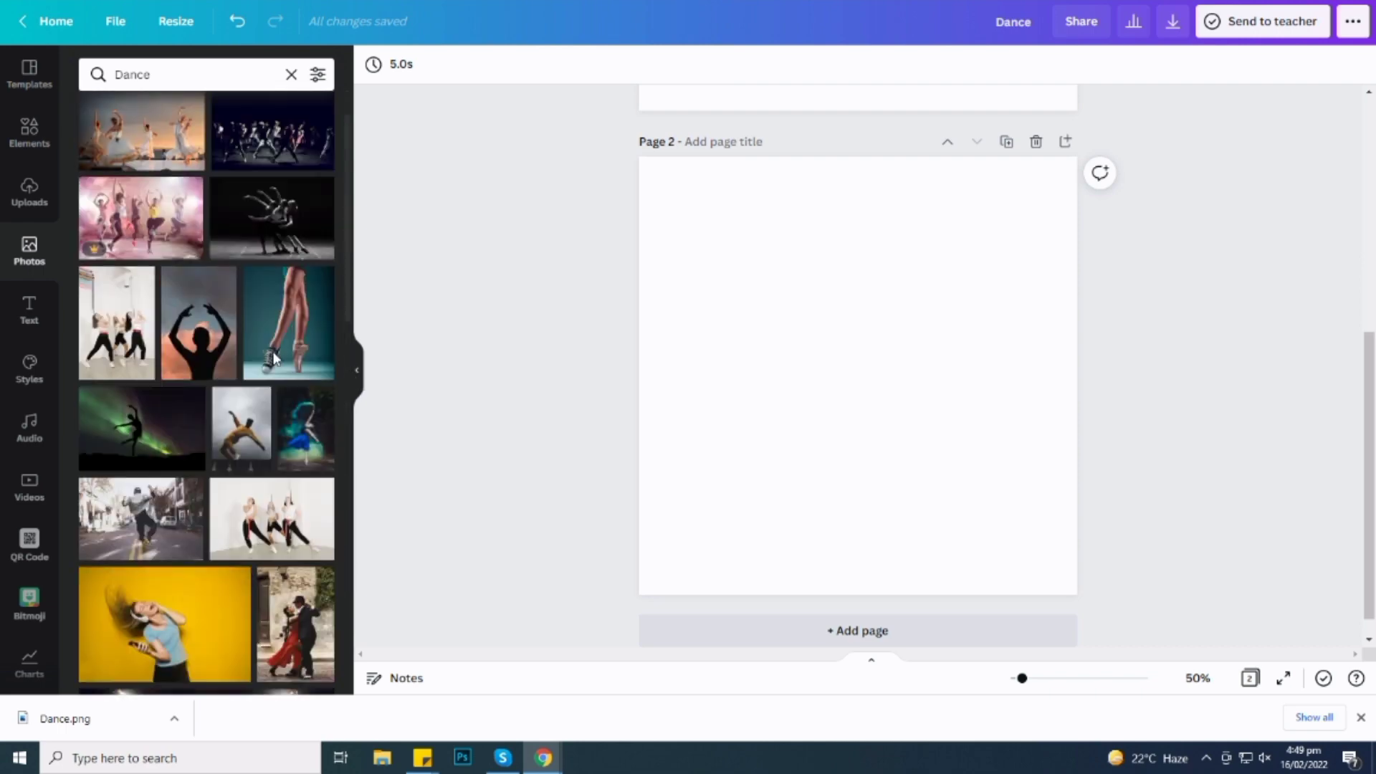
{"action": "scroll", "coordinate": [270, 363], "scroll_direction": "up", "scroll_amount": 2}
{"action": "scroll", "coordinate": [270, 394], "scroll_direction": "down", "scroll_amount": 10}
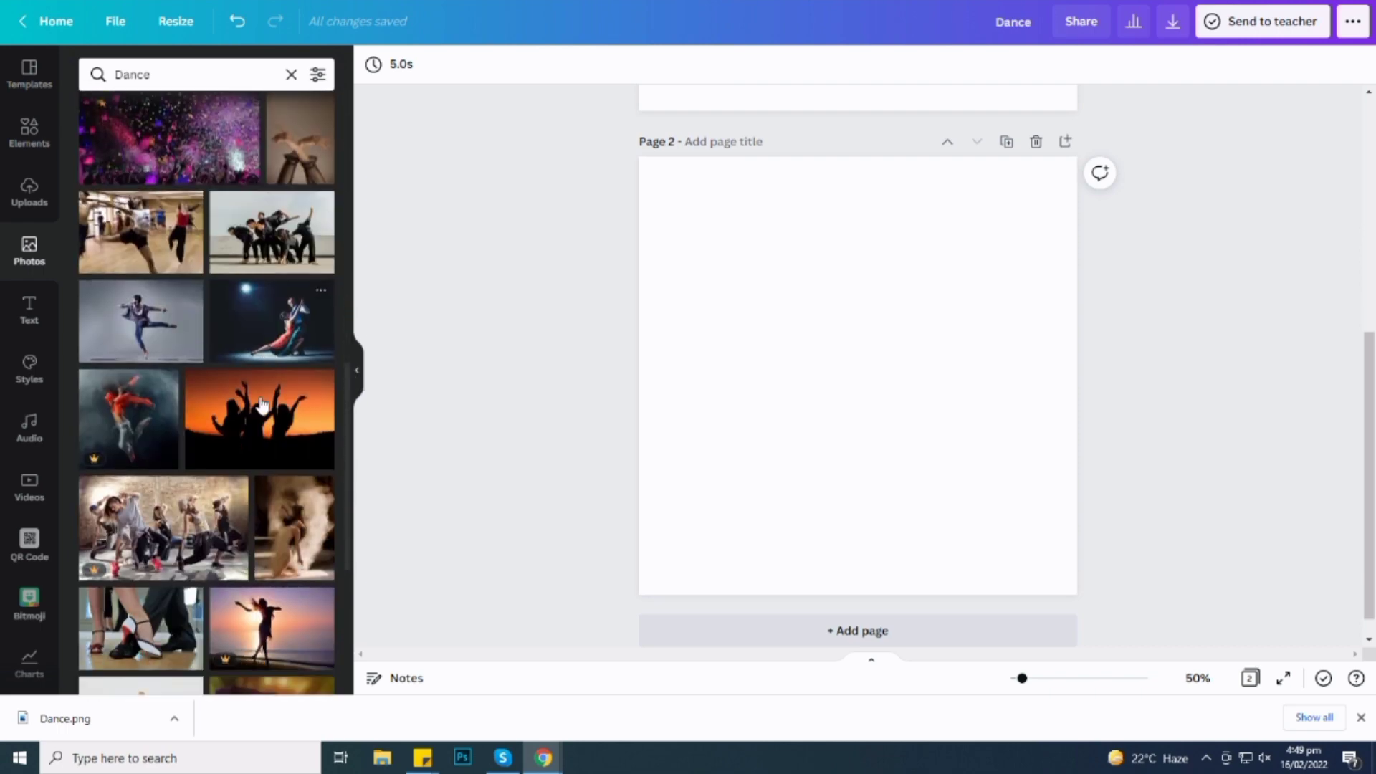
{"action": "scroll", "coordinate": [263, 406], "scroll_direction": "down", "scroll_amount": 6}
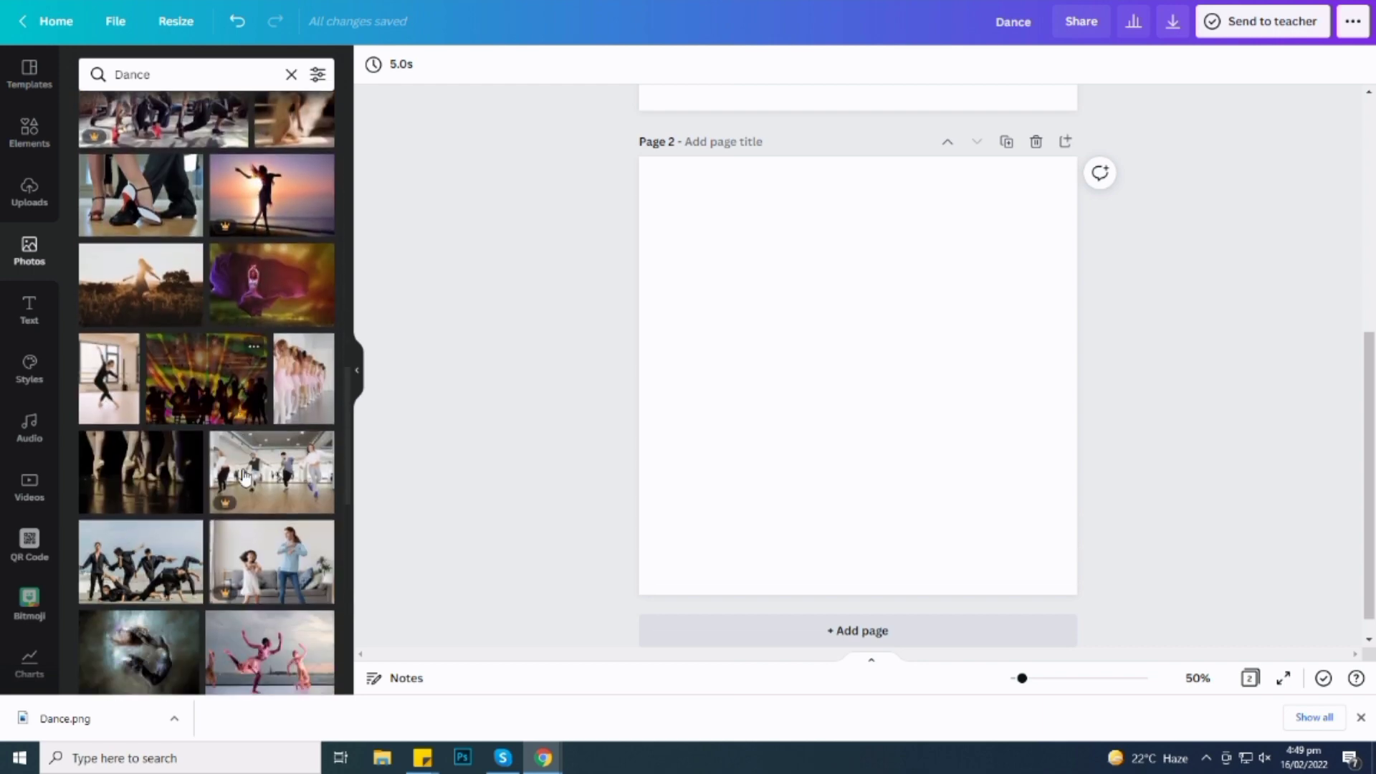
{"action": "scroll", "coordinate": [244, 477], "scroll_direction": "down", "scroll_amount": 8}
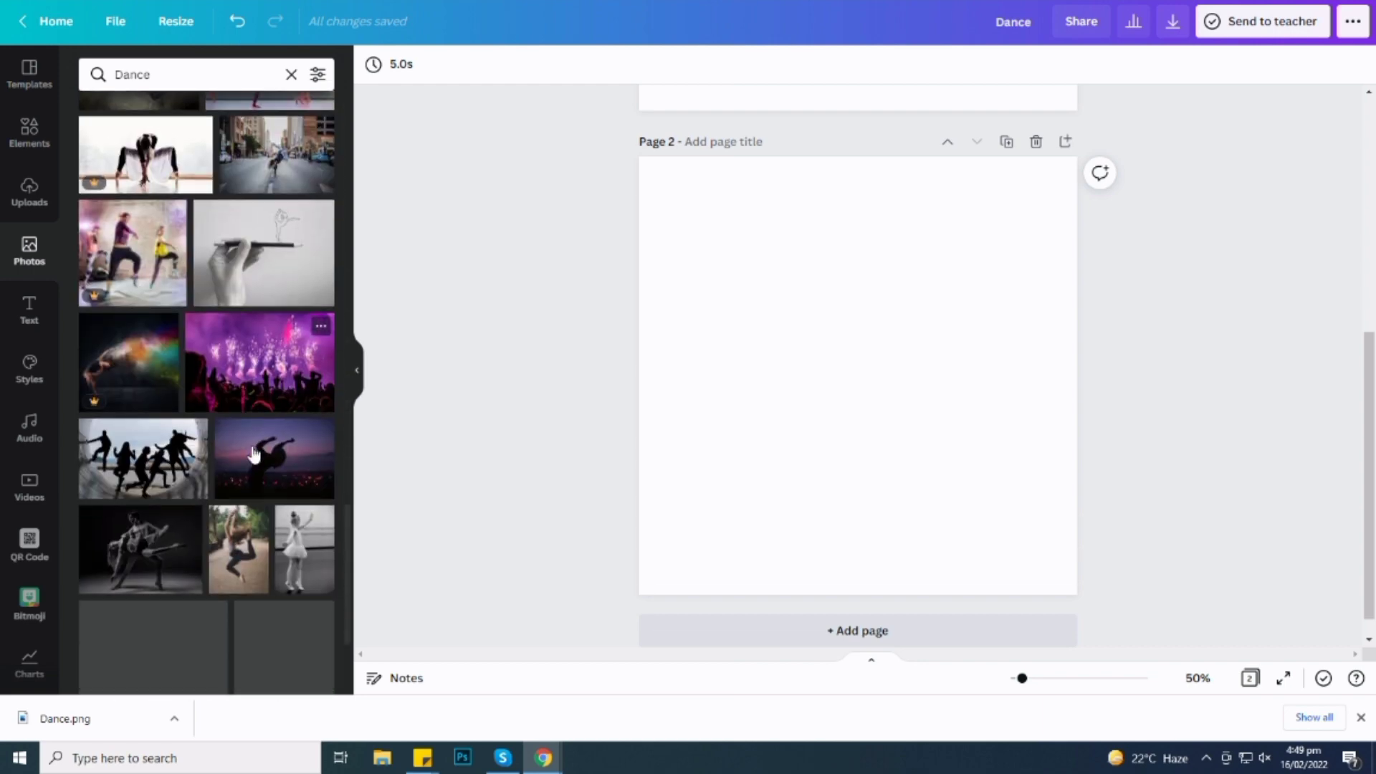
{"action": "scroll", "coordinate": [258, 430], "scroll_direction": "down", "scroll_amount": 5}
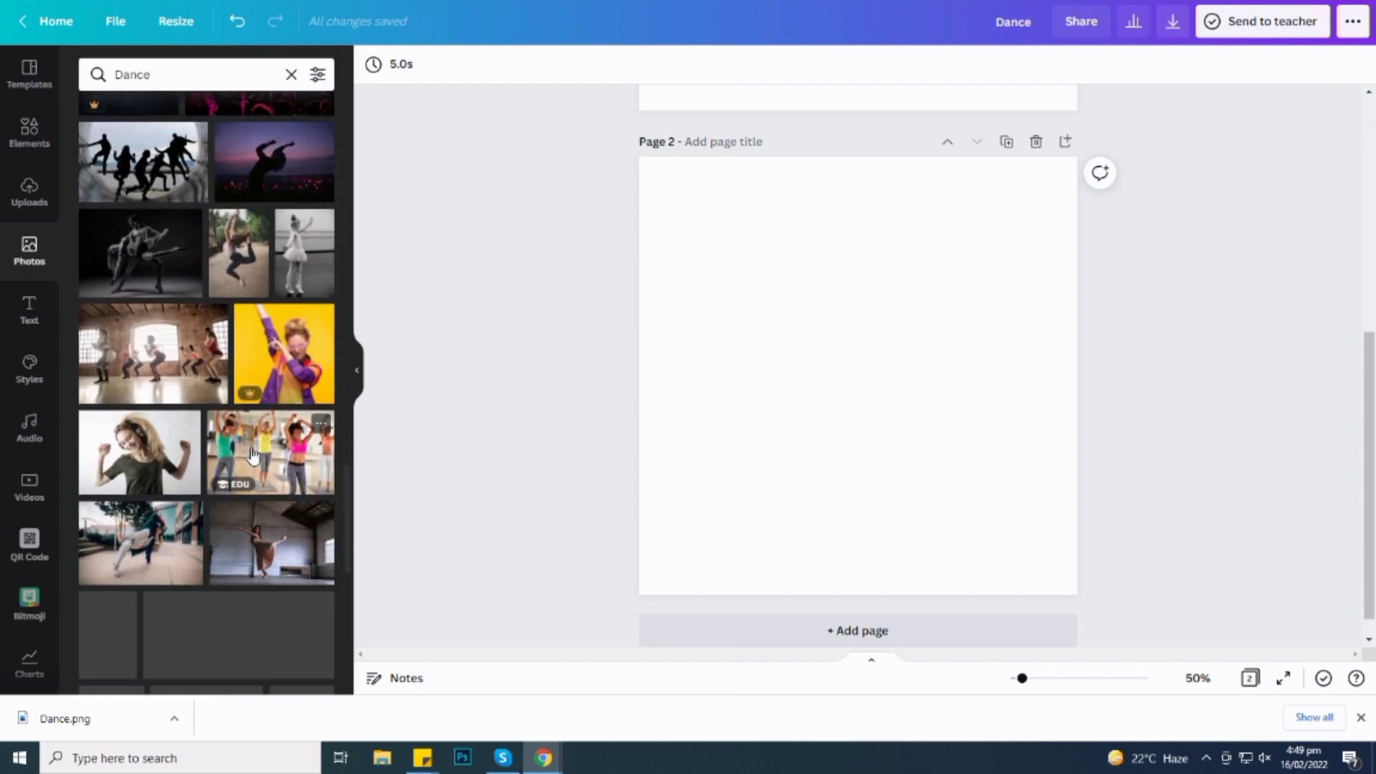
{"action": "left_click", "coordinate": [287, 301]}
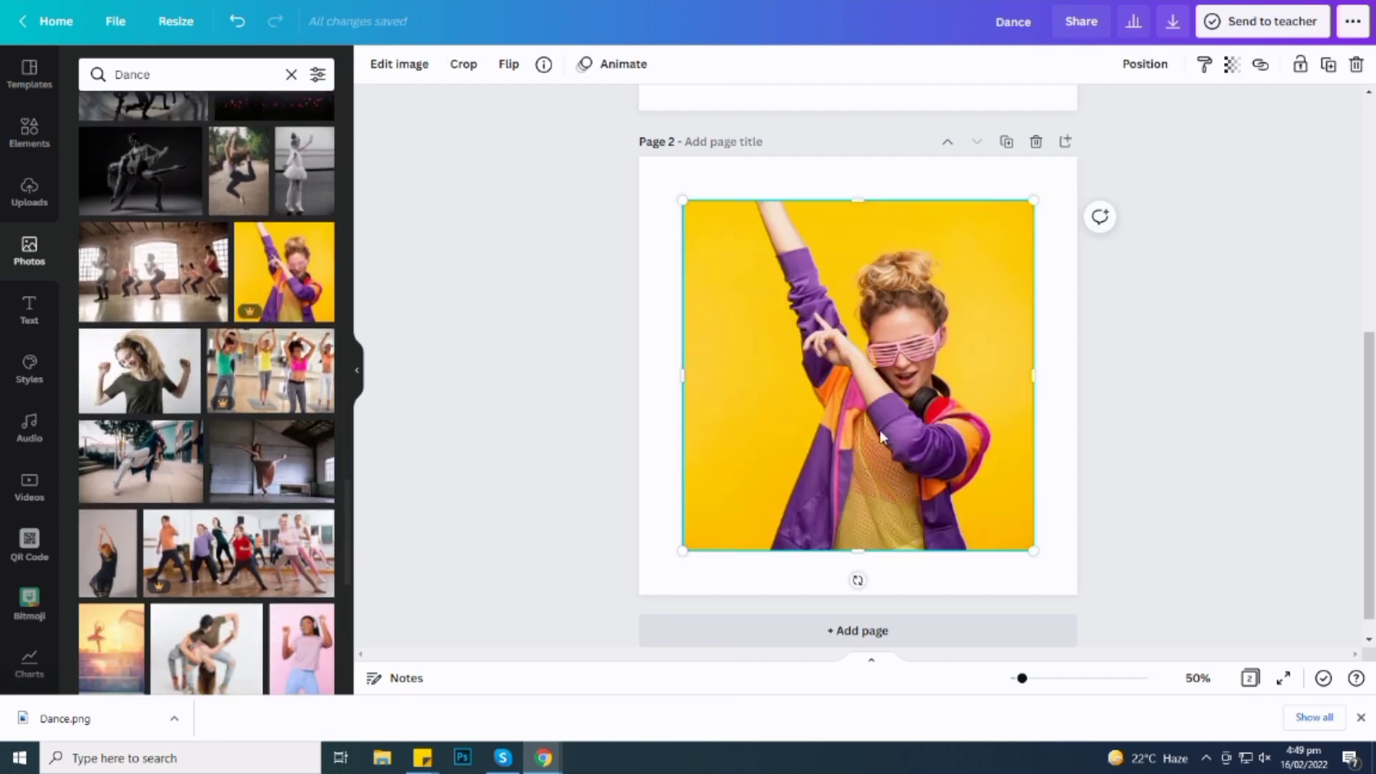
{"action": "left_click_drag", "start_coordinate": [873, 431], "coordinate": [829, 384]}
{"action": "left_click_drag", "start_coordinate": [984, 507], "coordinate": [1087, 610]}
{"action": "left_click", "coordinate": [1172, 430]}
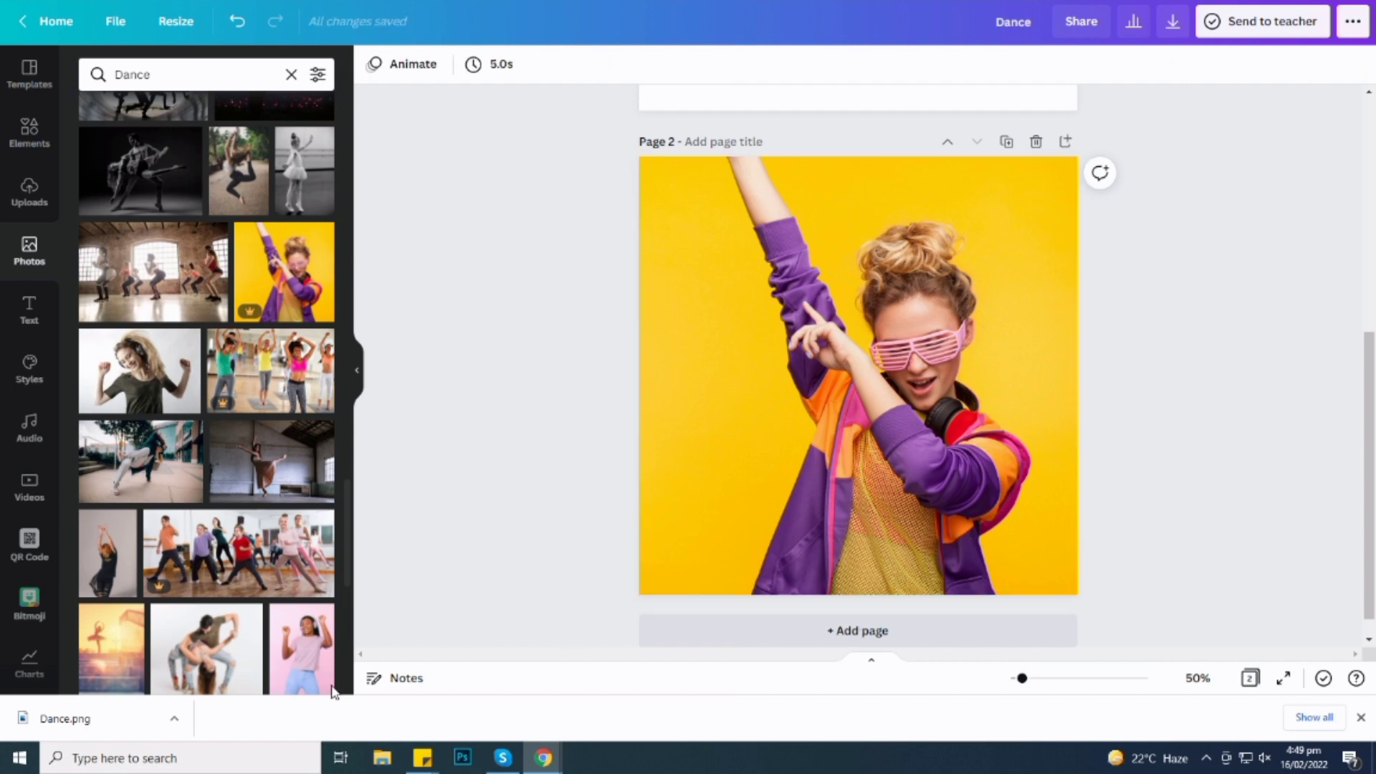
- Place the downloaded Dance.png on page 2 and remove its white background with Background Remover
{"action": "left_click_drag", "start_coordinate": [176, 725], "coordinate": [855, 415]}
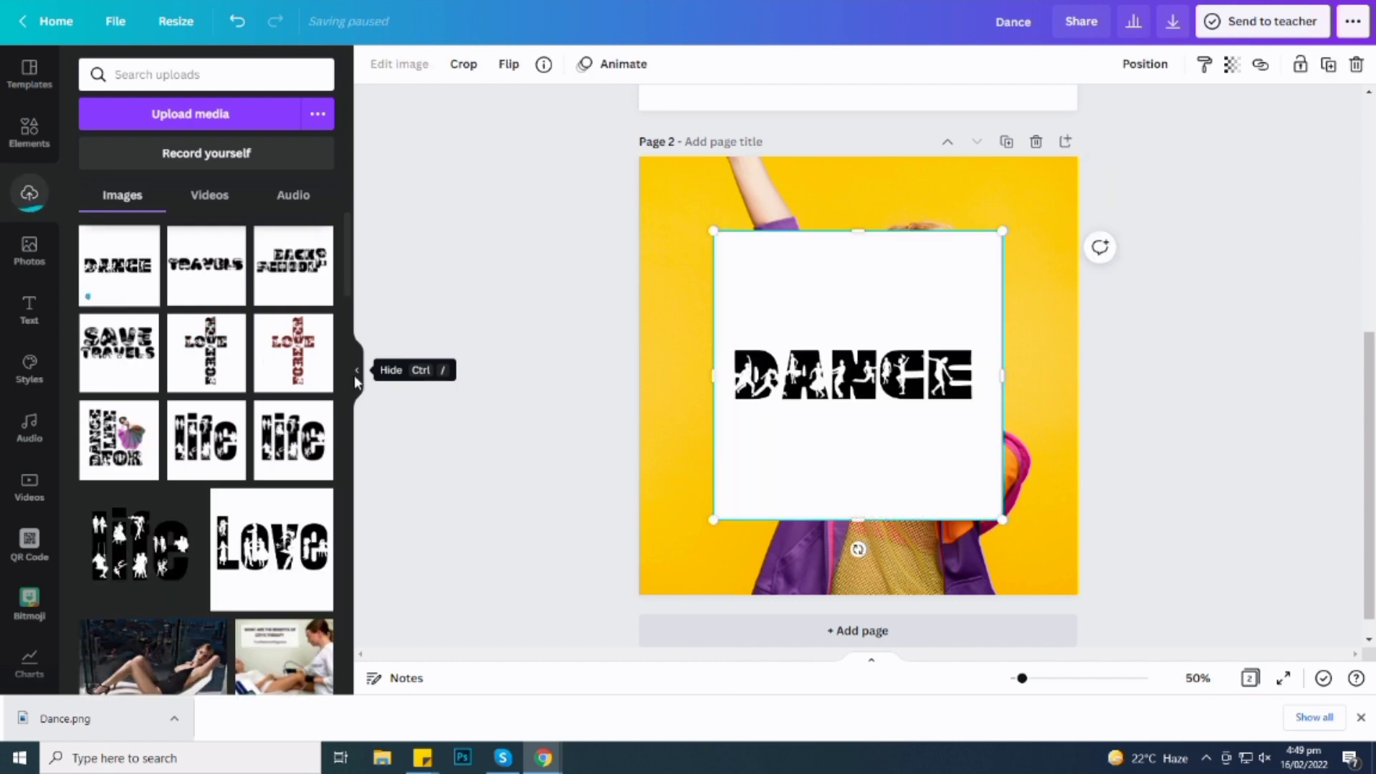
{"action": "left_click", "coordinate": [356, 373]}
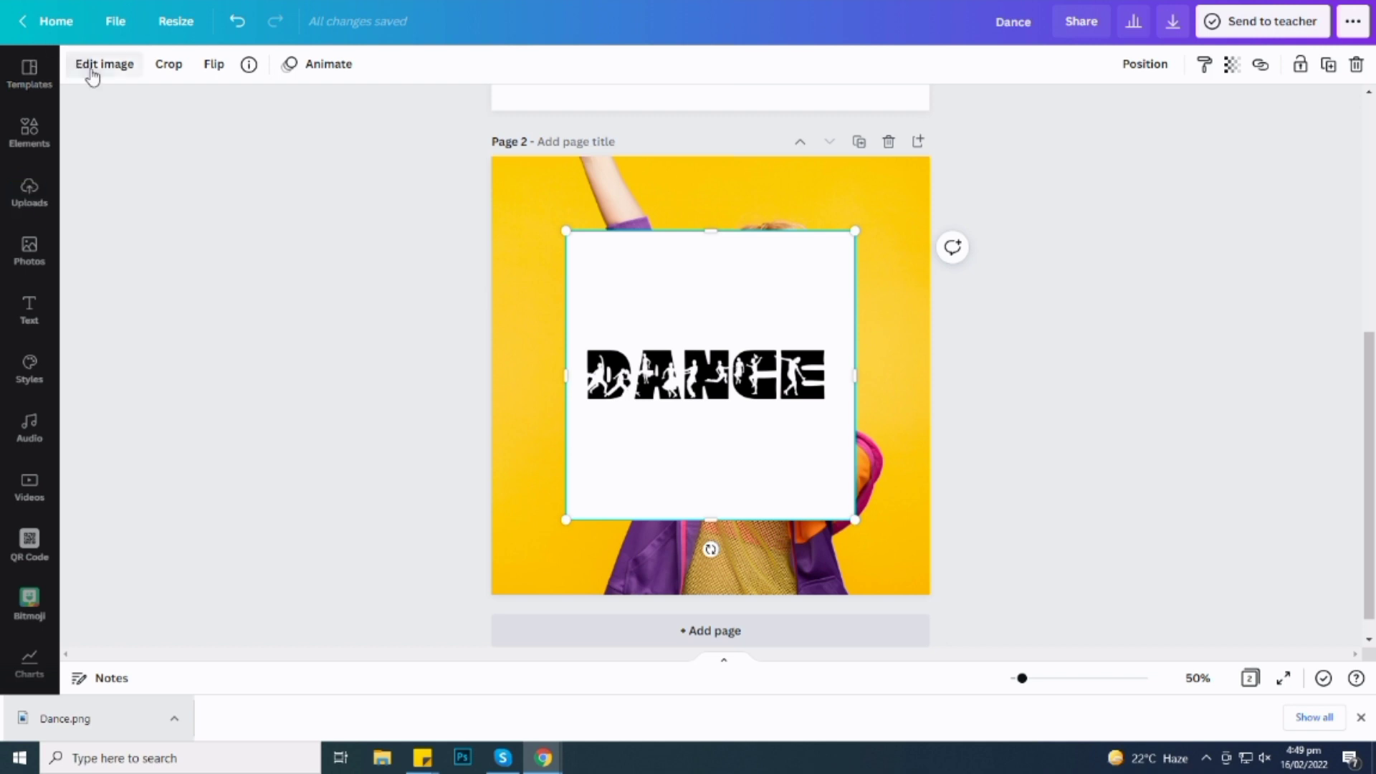
{"action": "left_click", "coordinate": [97, 65]}
{"action": "left_click", "coordinate": [107, 327]}
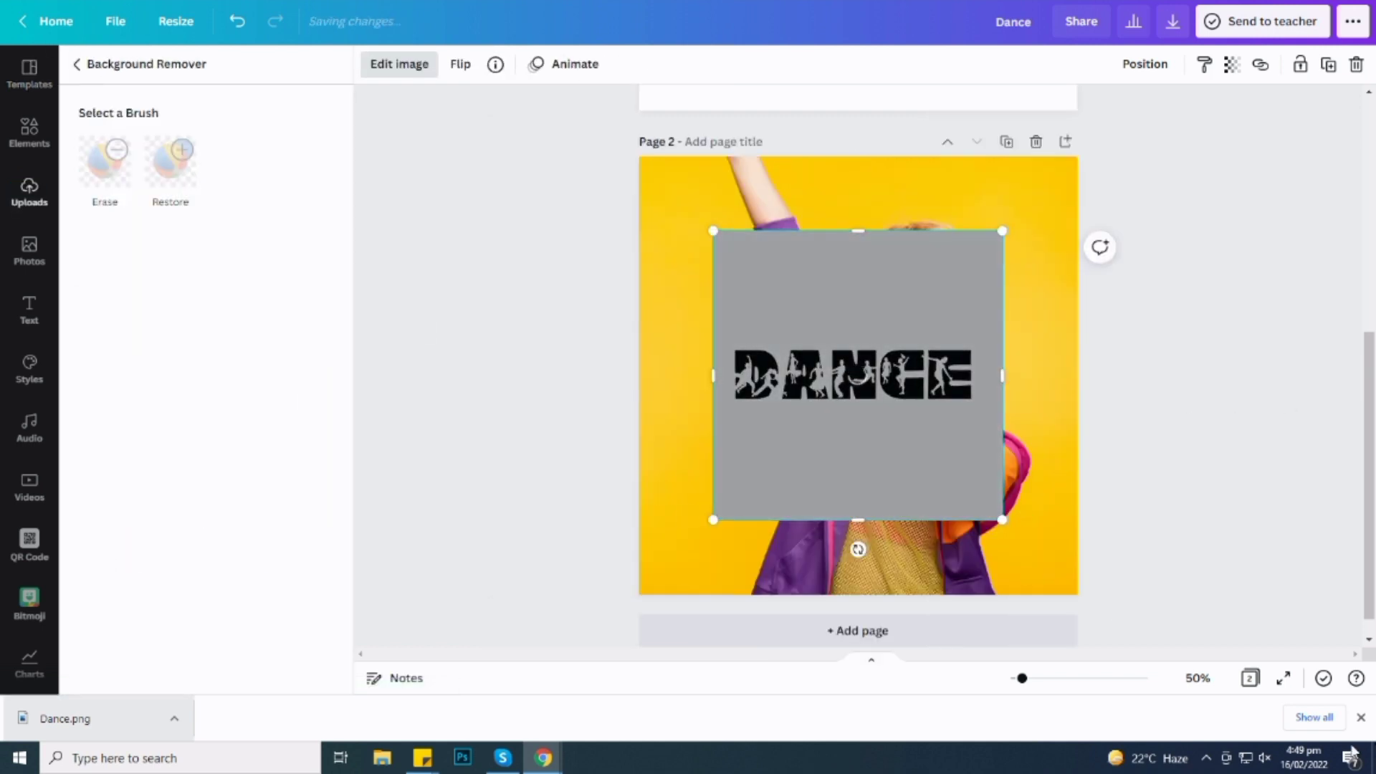
{"action": "left_click", "coordinate": [1361, 717]}
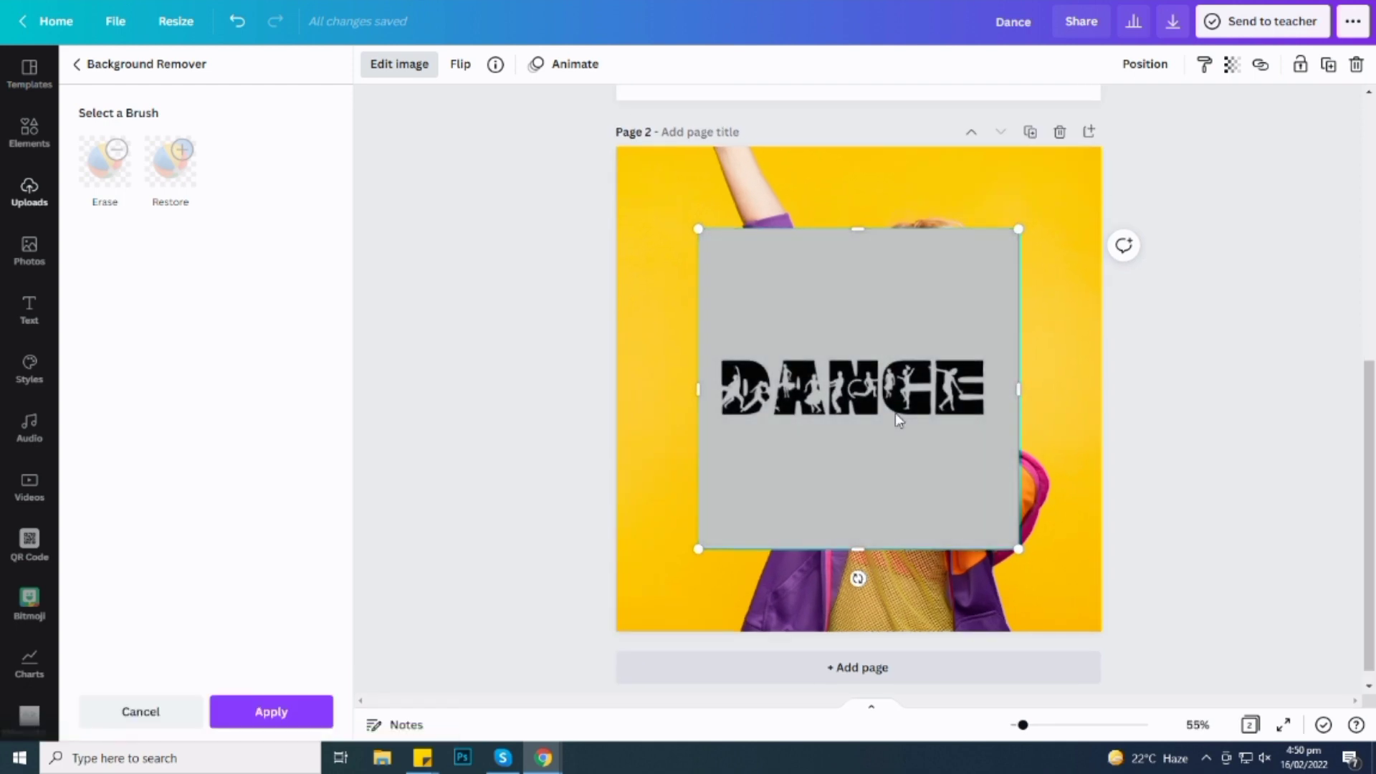
{"action": "left_click", "coordinate": [271, 711]}
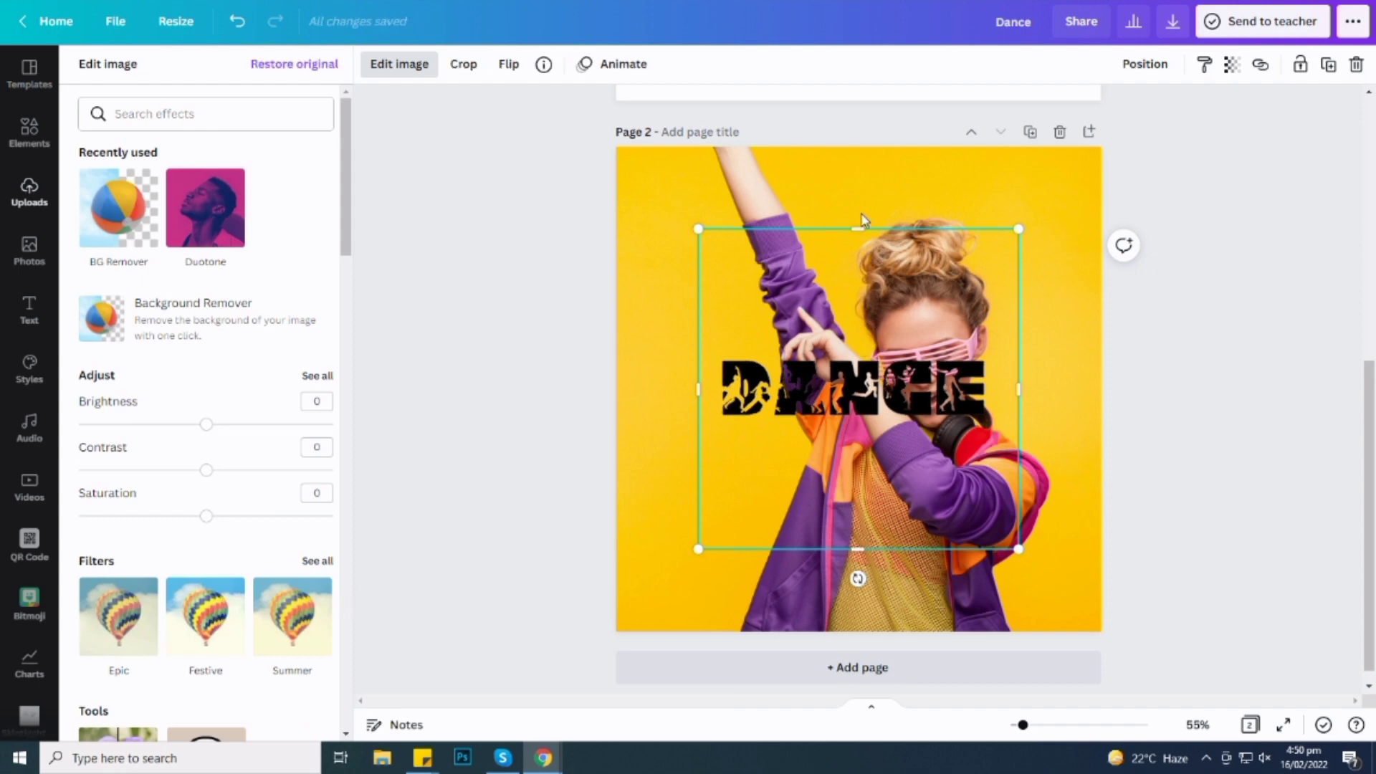
- Crop the empty space above and below the DANCE lettering and move it to the lower part of the photo
{"action": "left_click_drag", "start_coordinate": [858, 231], "coordinate": [858, 350]}
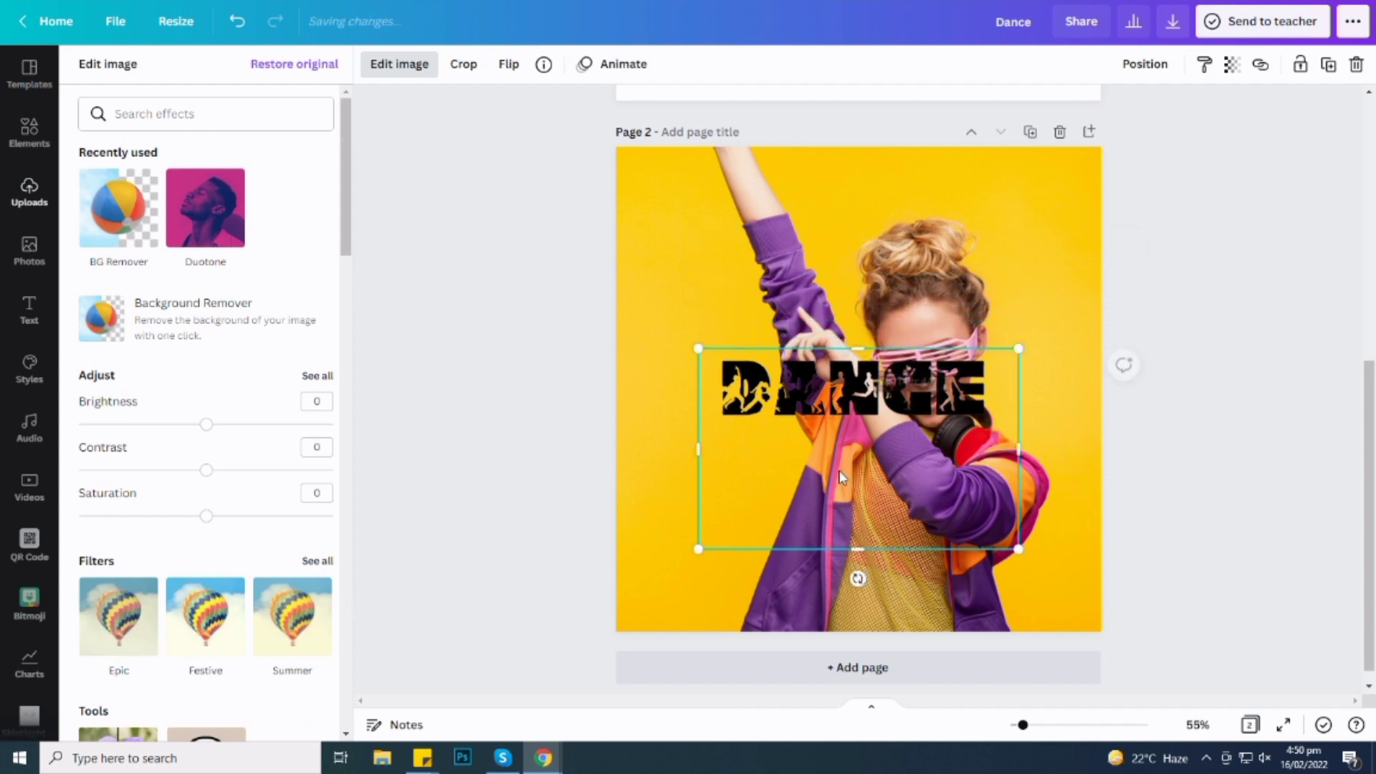
{"action": "left_click_drag", "start_coordinate": [865, 545], "coordinate": [814, 557]}
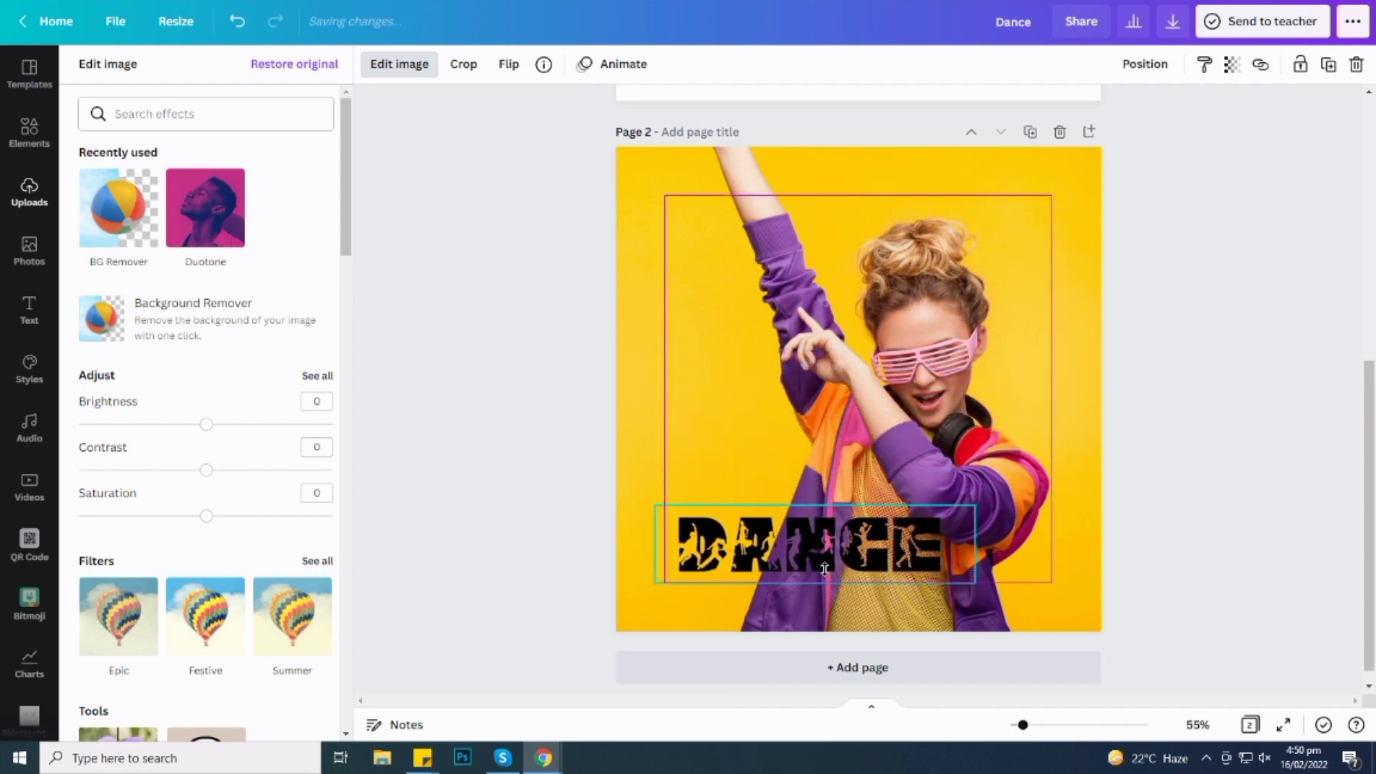
{"action": "left_click_drag", "start_coordinate": [815, 557], "coordinate": [814, 558]}
- Rotate the DANCE lettering upright to read from bottom to top and place it beside the woman, below her raised arm
{"action": "left_click_drag", "start_coordinate": [688, 648], "coordinate": [770, 582]}
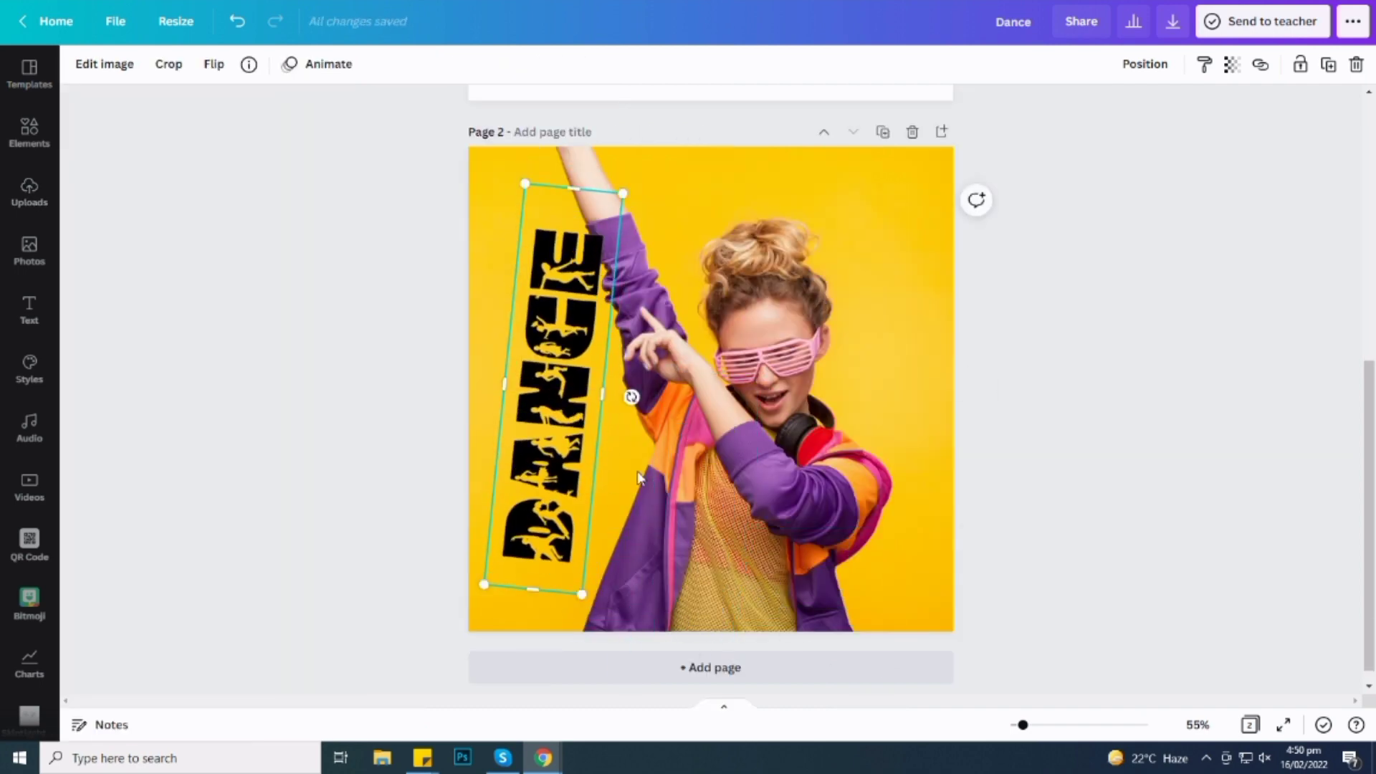
{"action": "left_click_drag", "start_coordinate": [631, 398], "coordinate": [632, 389]}
{"action": "left_click_drag", "start_coordinate": [555, 188], "coordinate": [555, 224]}
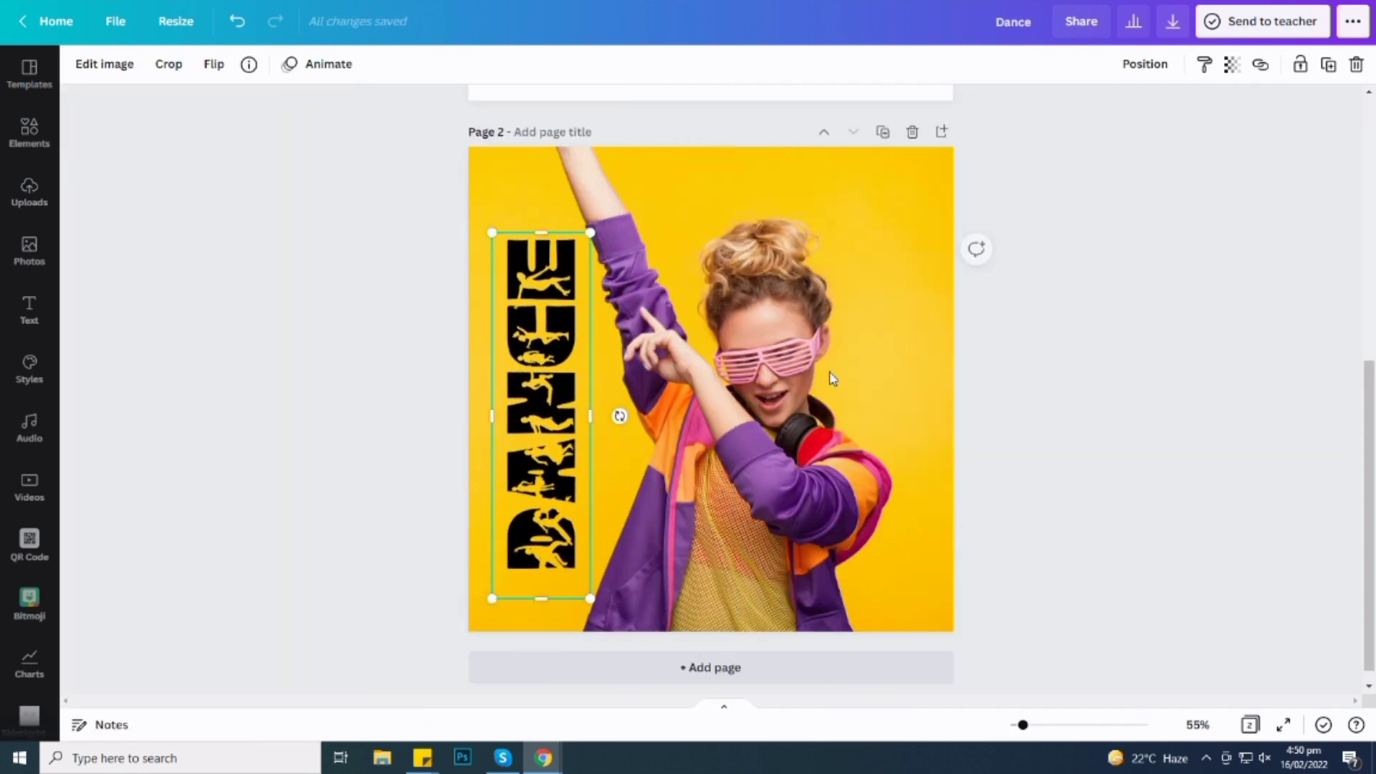